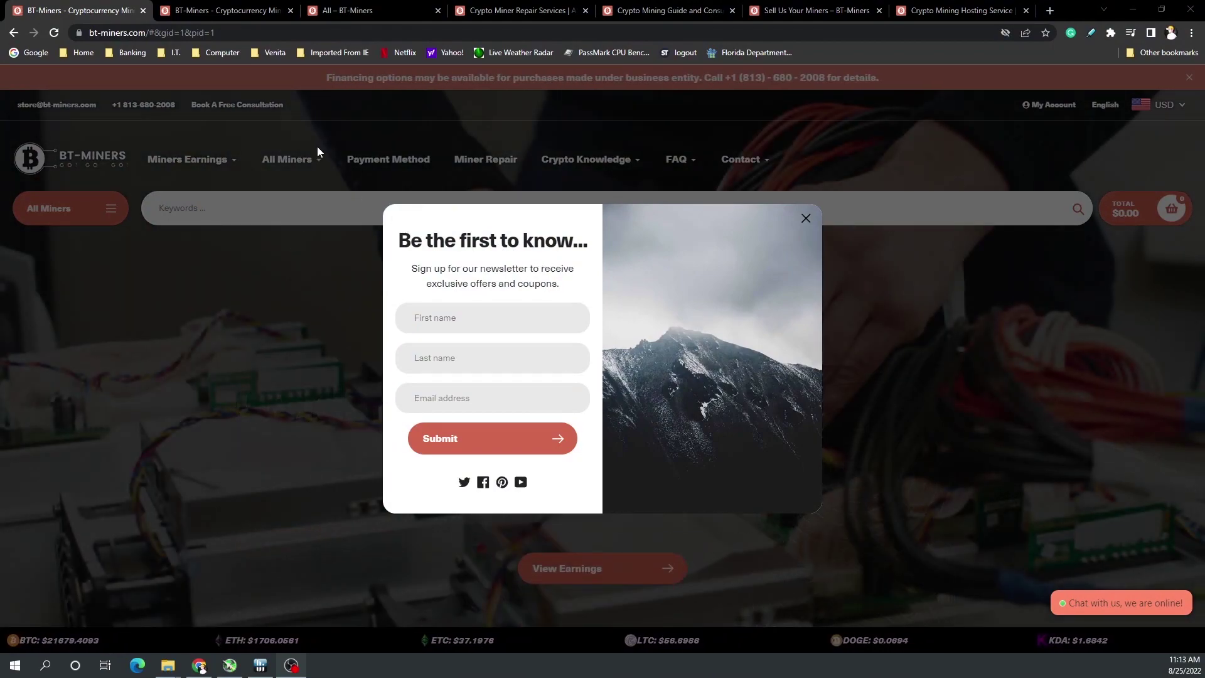
Step: Switch to the second BT-Miners tab showing the ASIC Miners Profitability slide
{"action": "left_click", "coordinate": [214, 7]}
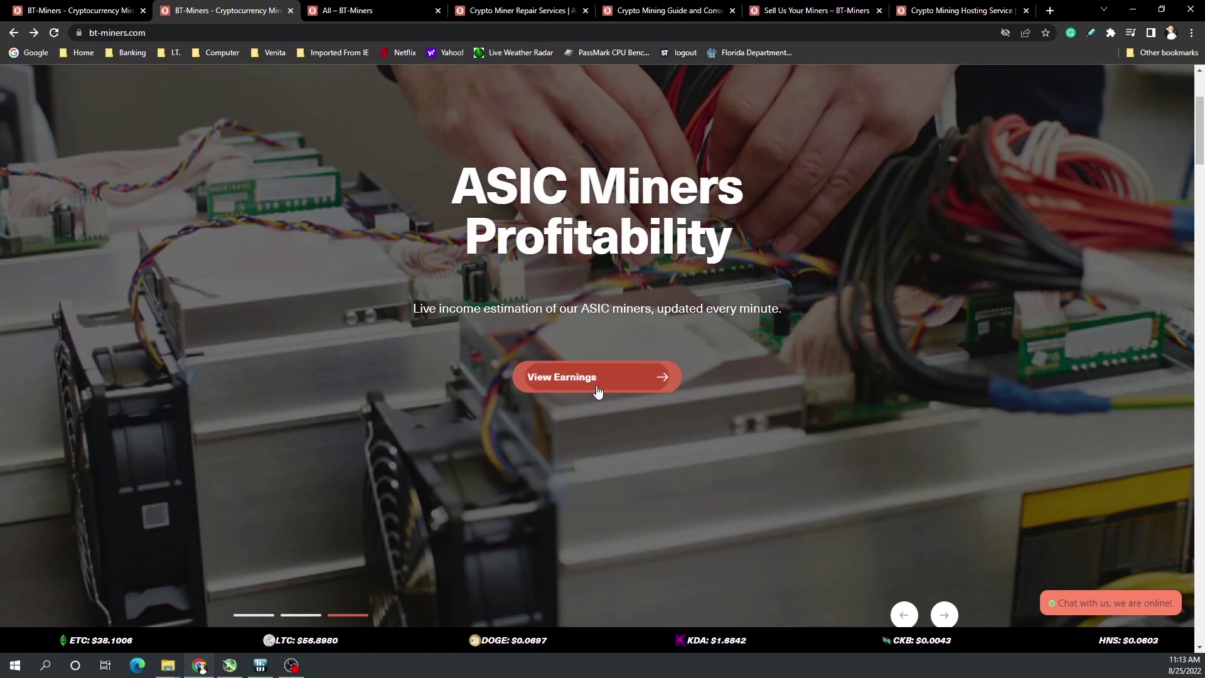
Step: Look over the miners profitability earnings page, then the full catalogue of miners for sale
{"action": "left_click", "coordinate": [597, 379]}
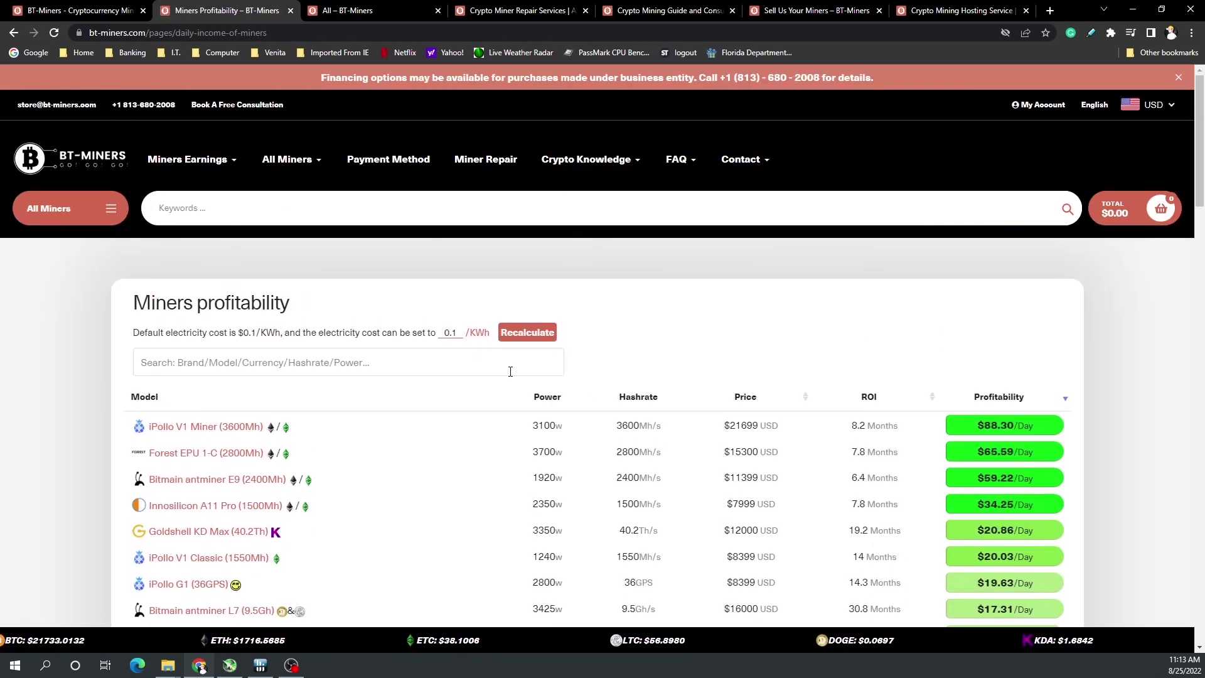
{"action": "scroll", "coordinate": [483, 416], "scroll_direction": "down", "scroll_amount": 3}
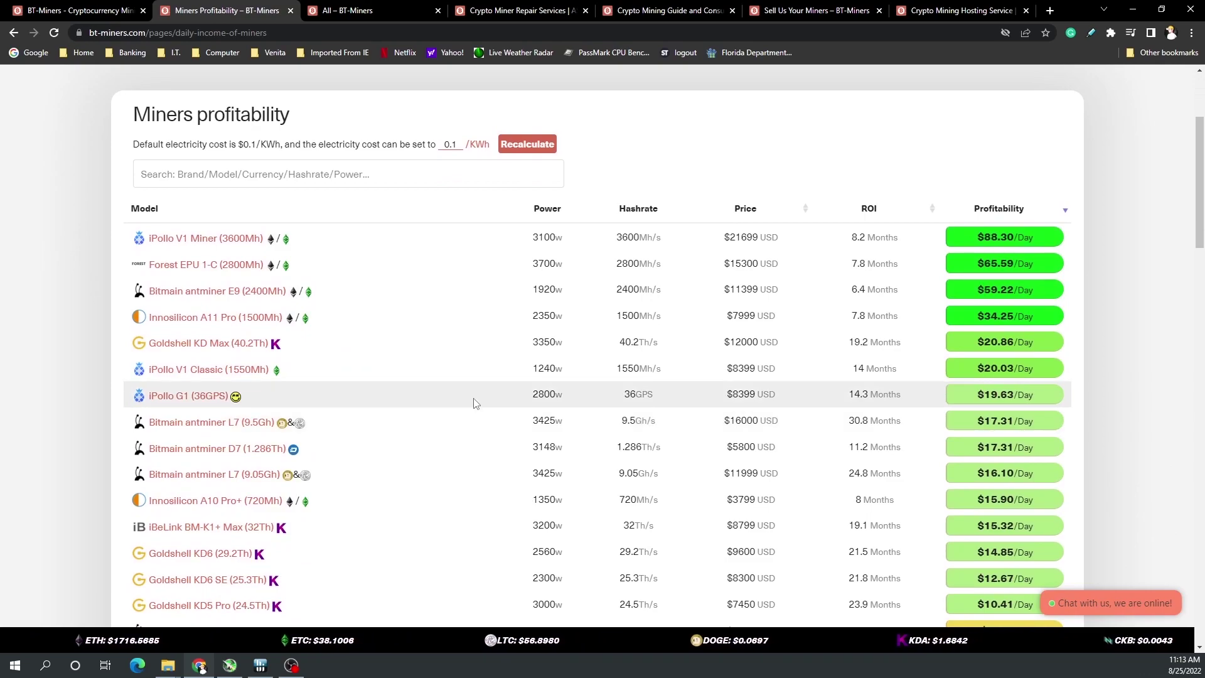
{"action": "scroll", "coordinate": [465, 377], "scroll_direction": "up", "scroll_amount": 2}
{"action": "left_click", "coordinate": [386, 10]}
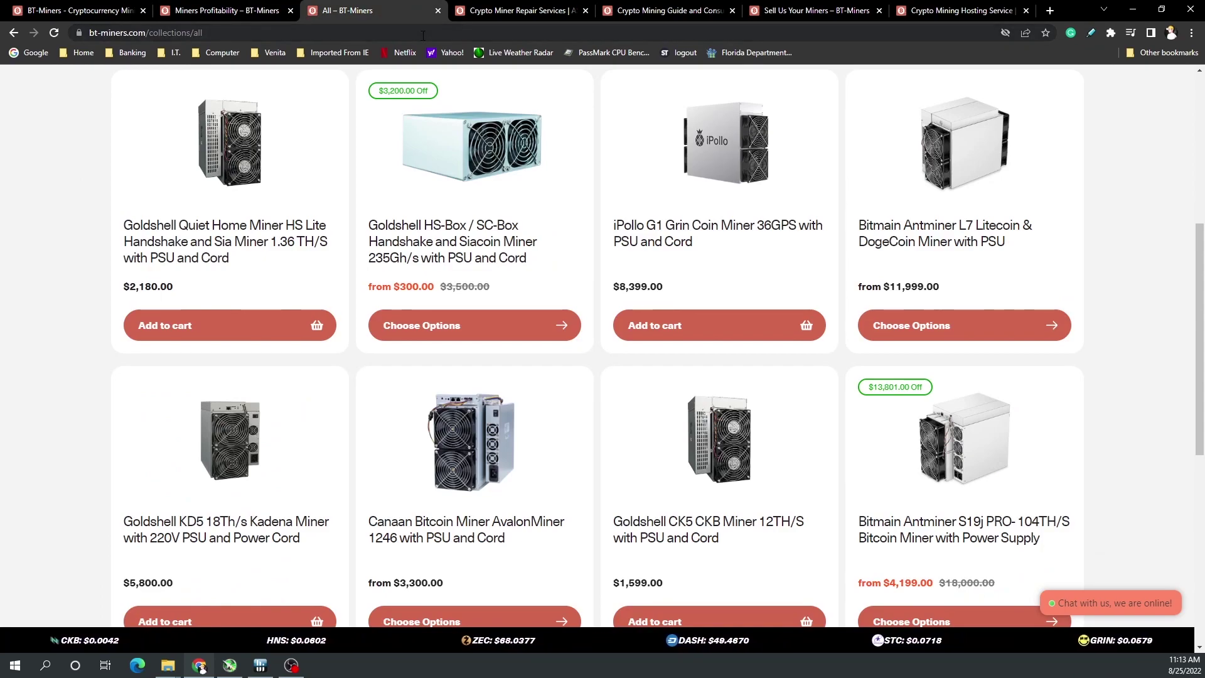
Step: Browse the Miner Repair Services page and the Crypto Mining Hosting Services page
{"action": "left_click", "coordinate": [472, 3]}
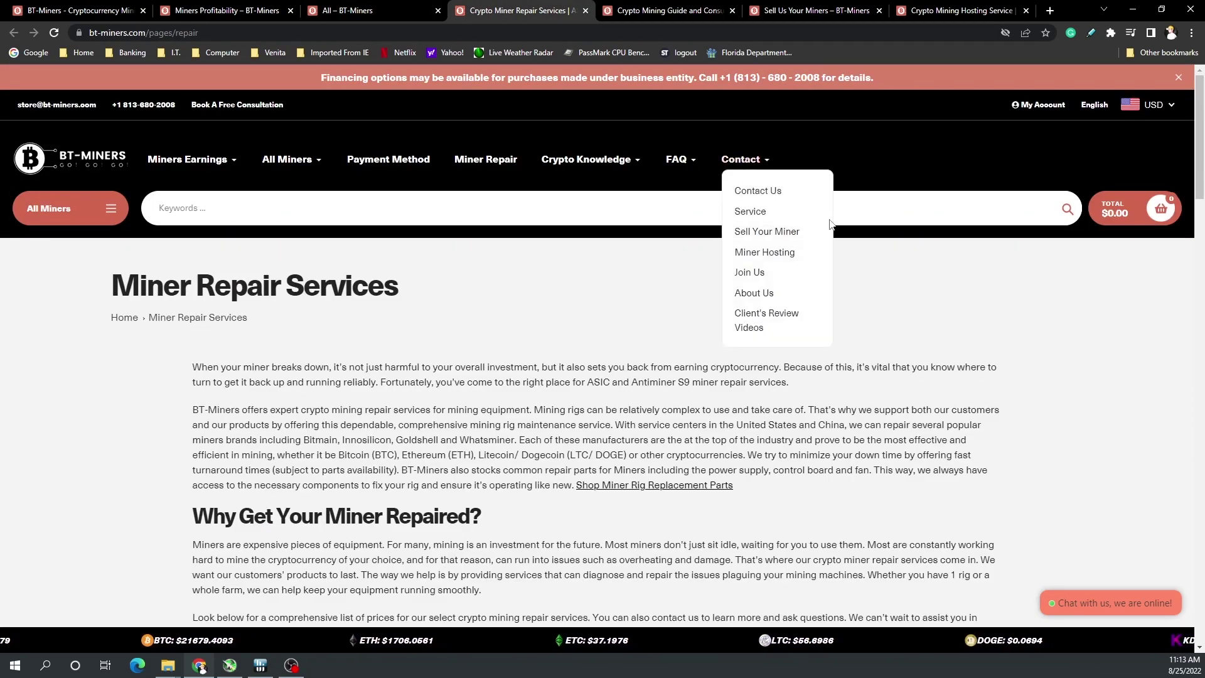
{"action": "scroll", "coordinate": [987, 355], "scroll_direction": "down", "scroll_amount": 7}
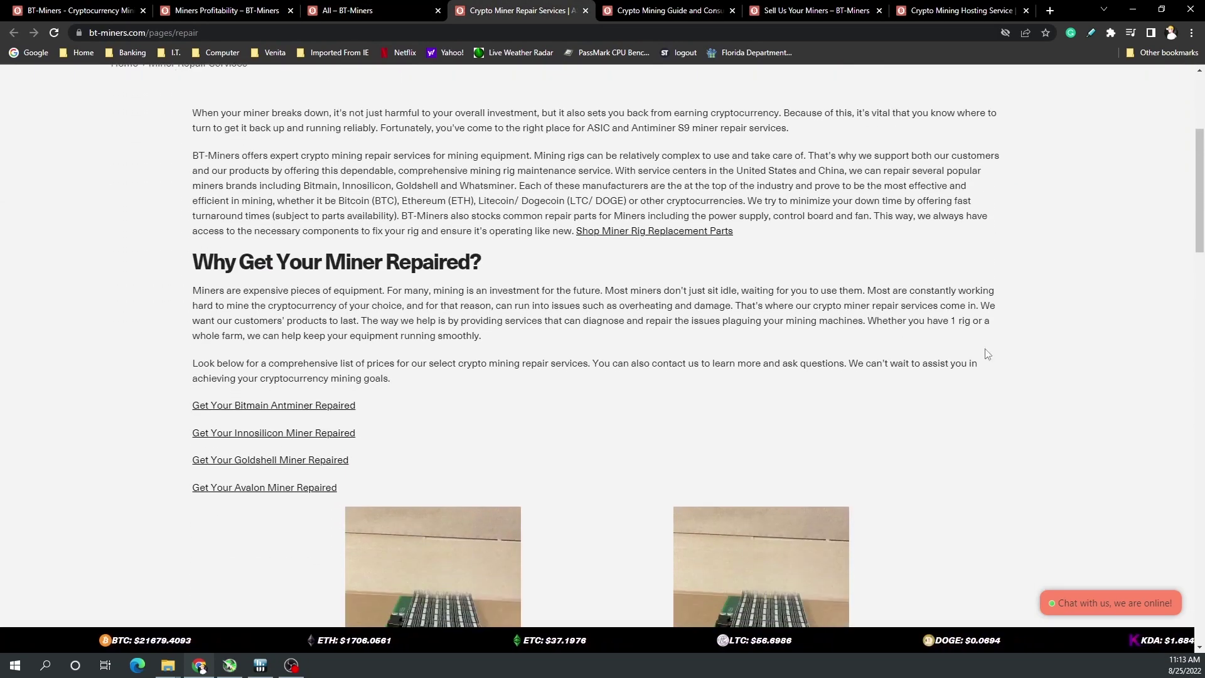
{"action": "scroll", "coordinate": [986, 354], "scroll_direction": "down", "scroll_amount": 10}
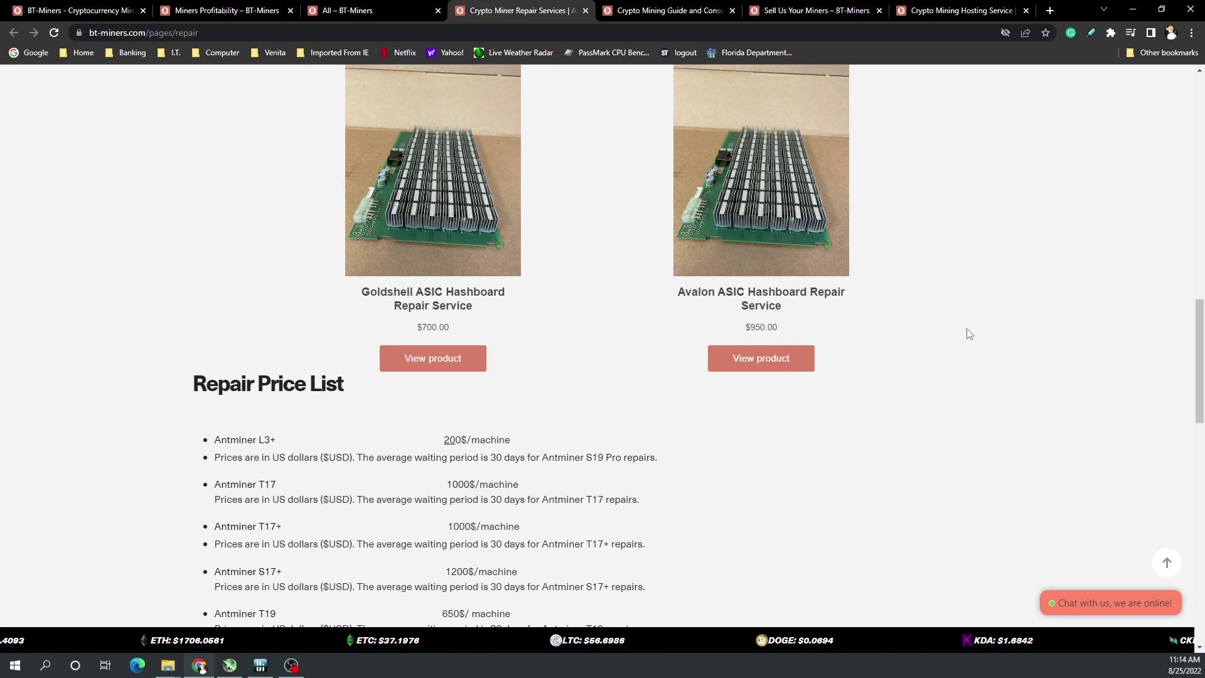
{"action": "key", "text": "ctrl+Tab"}
{"action": "key", "text": "ctrl+Tab"}
{"action": "key", "text": "ctrl+Tab"}
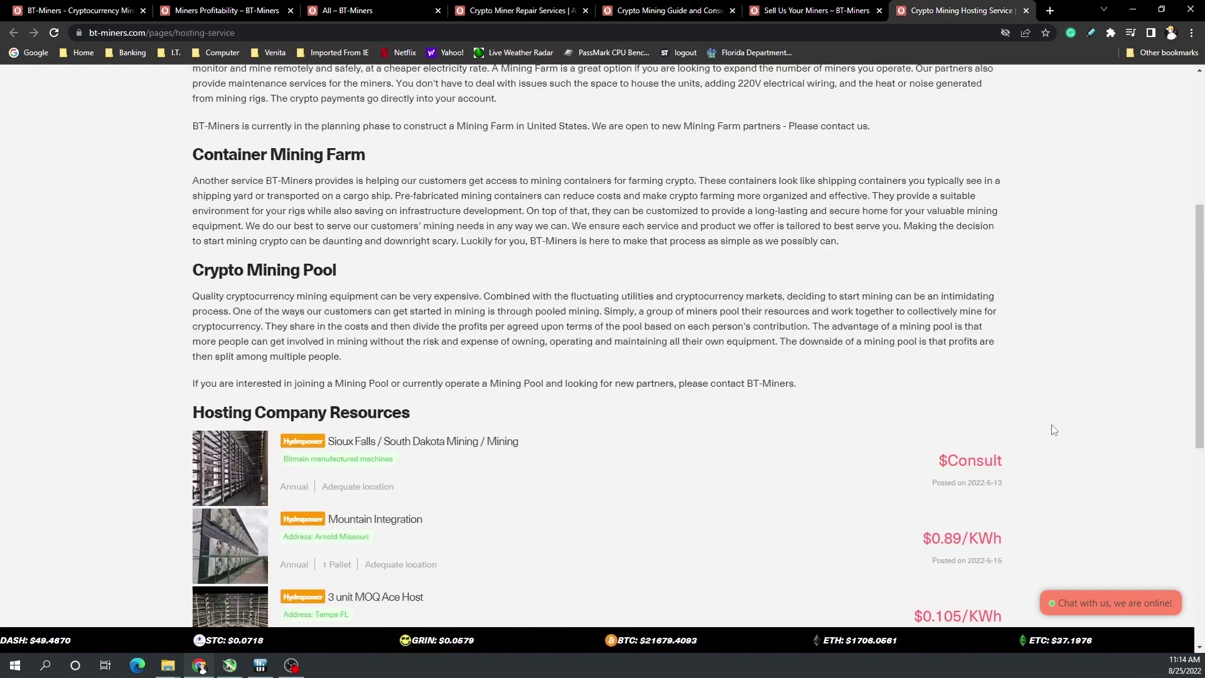
{"action": "scroll", "coordinate": [1017, 429], "scroll_direction": "up", "scroll_amount": 1}
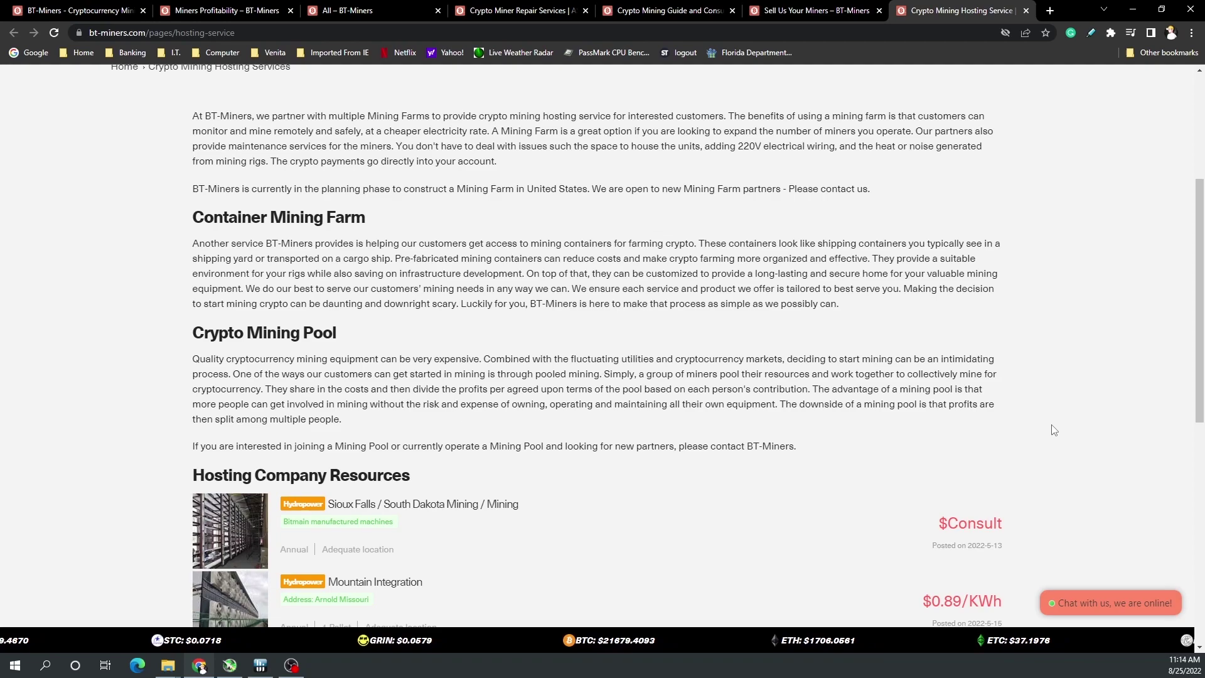
{"action": "scroll", "coordinate": [1054, 430], "scroll_direction": "down", "scroll_amount": 1}
{"action": "scroll", "coordinate": [1054, 430], "scroll_direction": "up", "scroll_amount": 4}
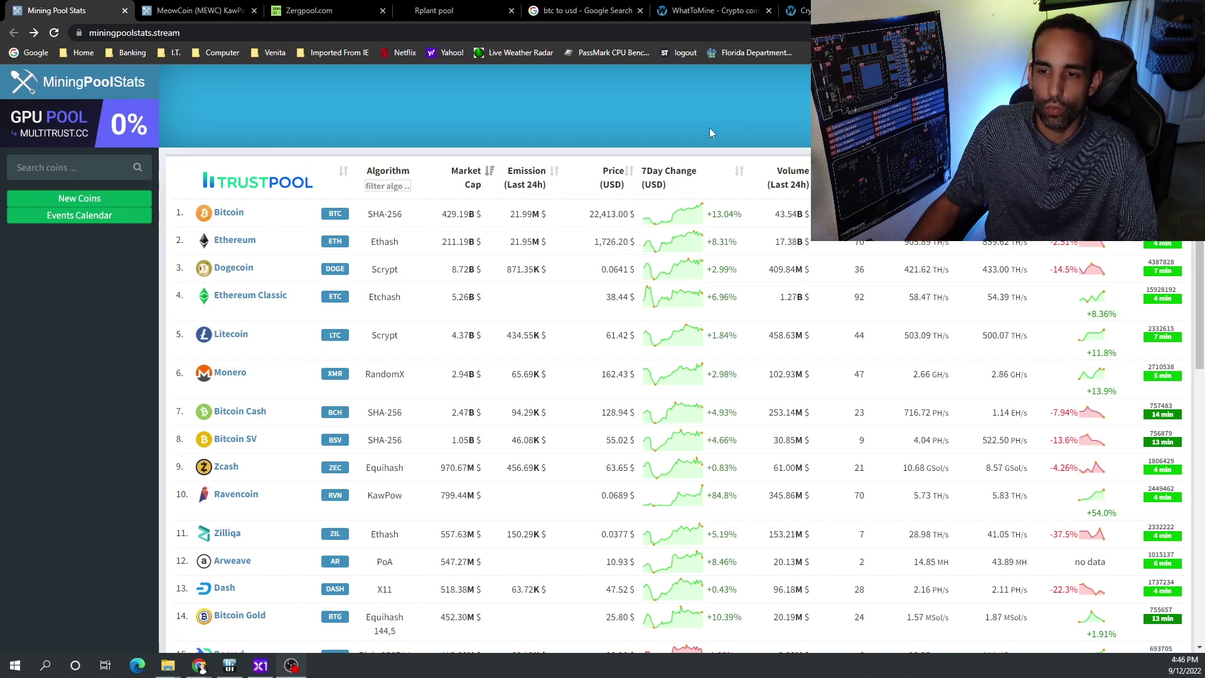
{"action": "left_click", "coordinate": [266, 304]}
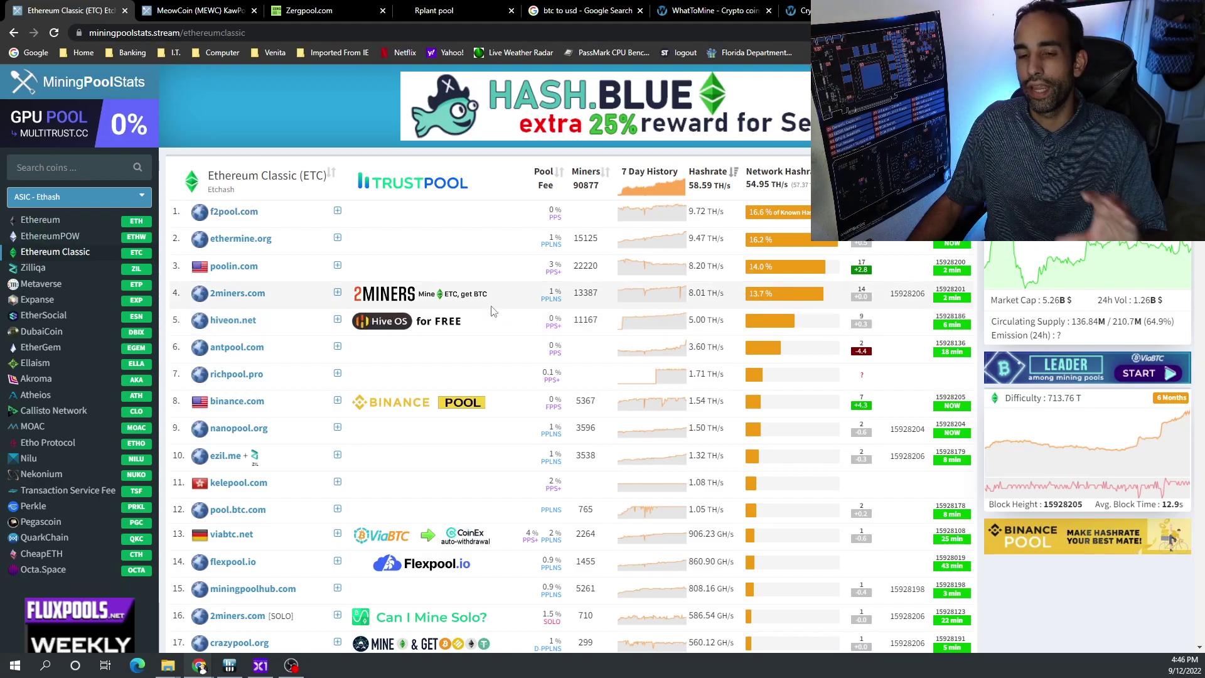
{"action": "key", "text": "alt+Left"}
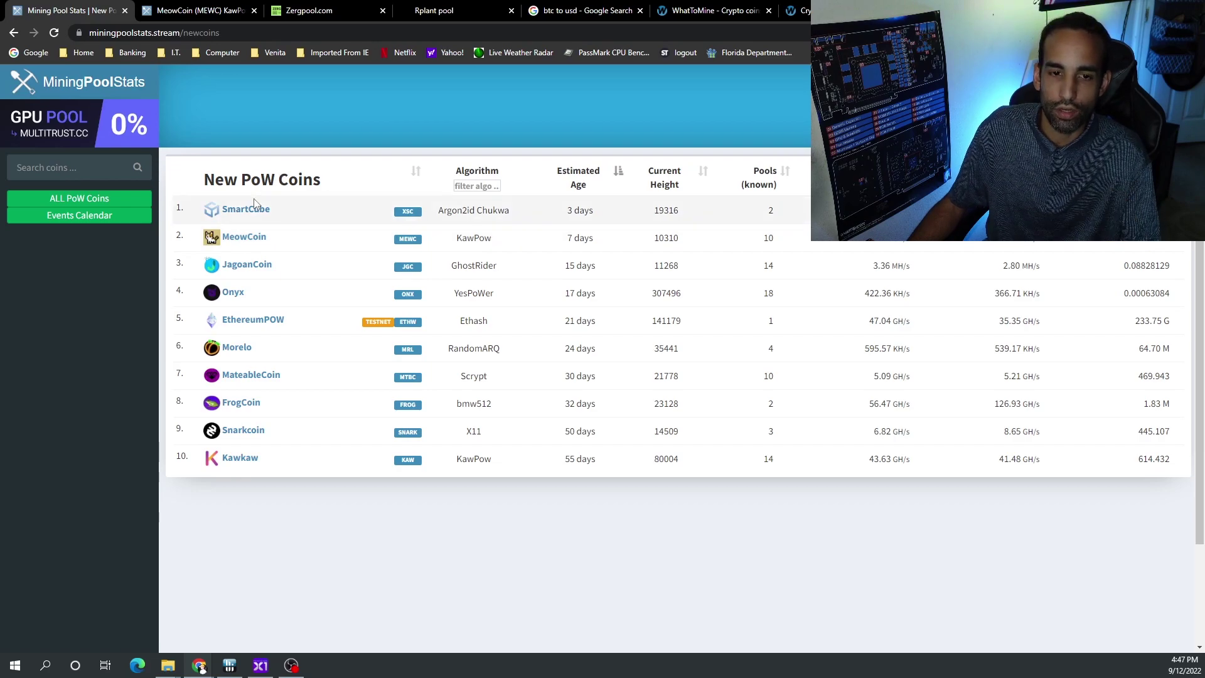
Step: Switch from the New PoW Coins tab to the MeowCoin (MEWC) pools tab
{"action": "key", "text": "ctrl+Tab"}
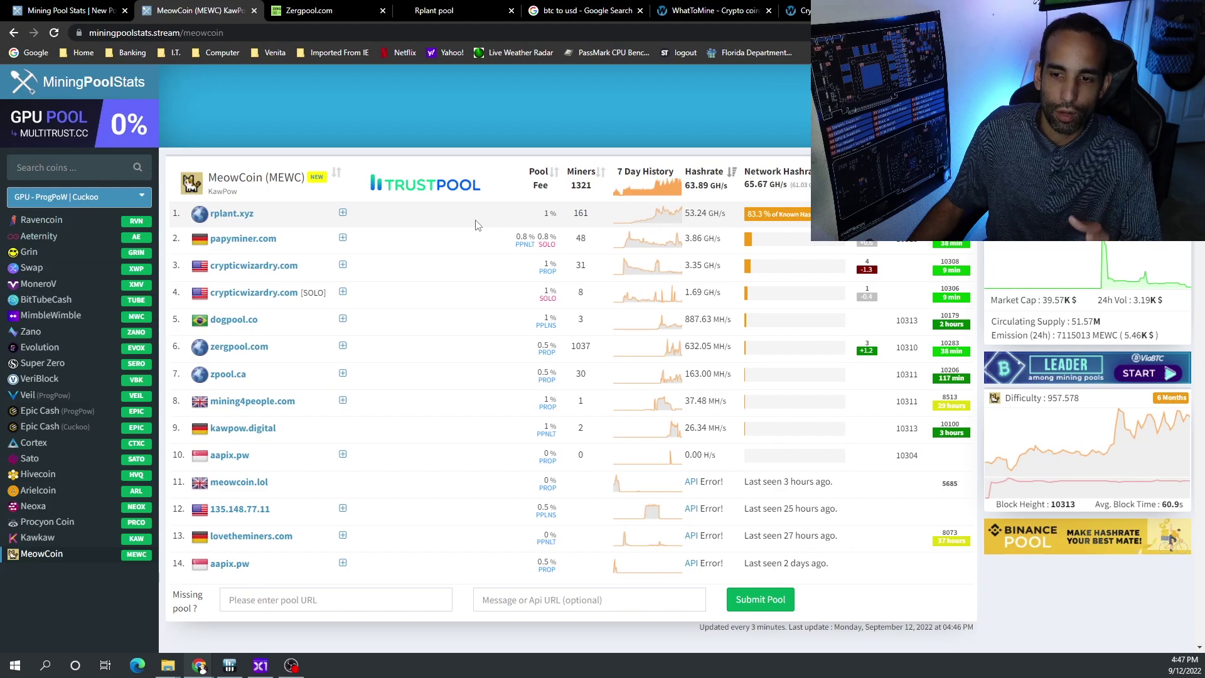
Step: Select MeowCoin's 0.000745 MEWC/USDT price under MEWC Exchanges and bring up the btc-to-usd converter
{"action": "scroll", "coordinate": [475, 227], "scroll_direction": "down", "scroll_amount": 10}
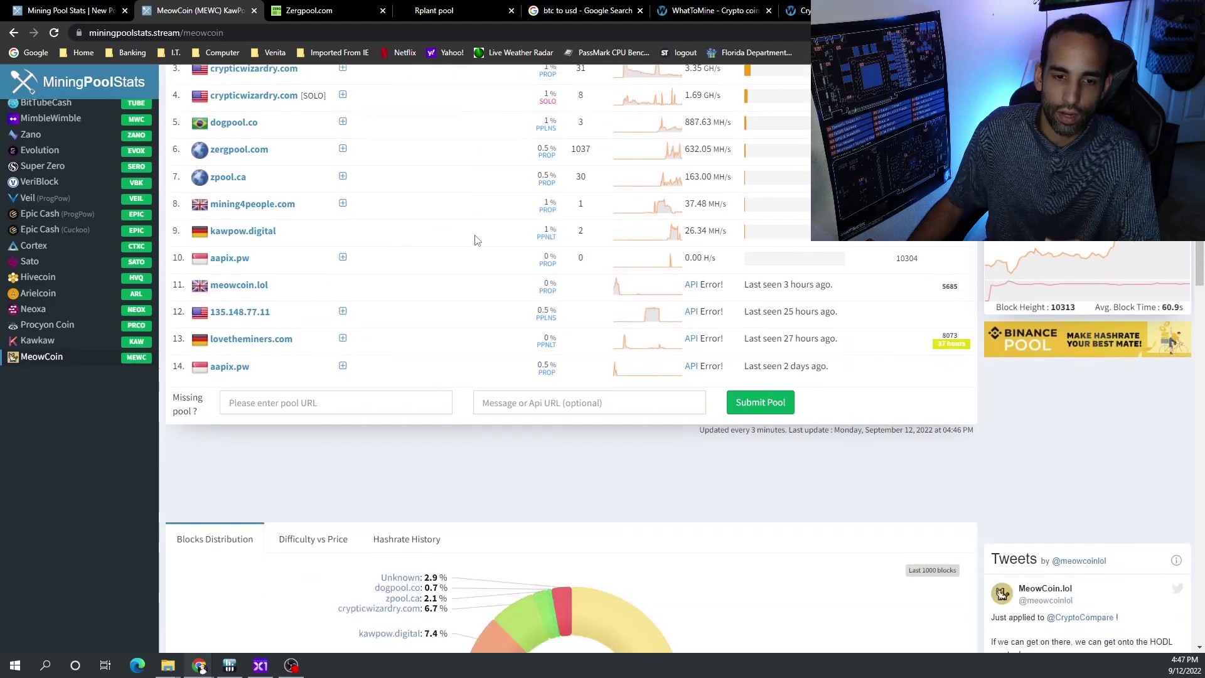
{"action": "scroll", "coordinate": [475, 240], "scroll_direction": "down", "scroll_amount": 2}
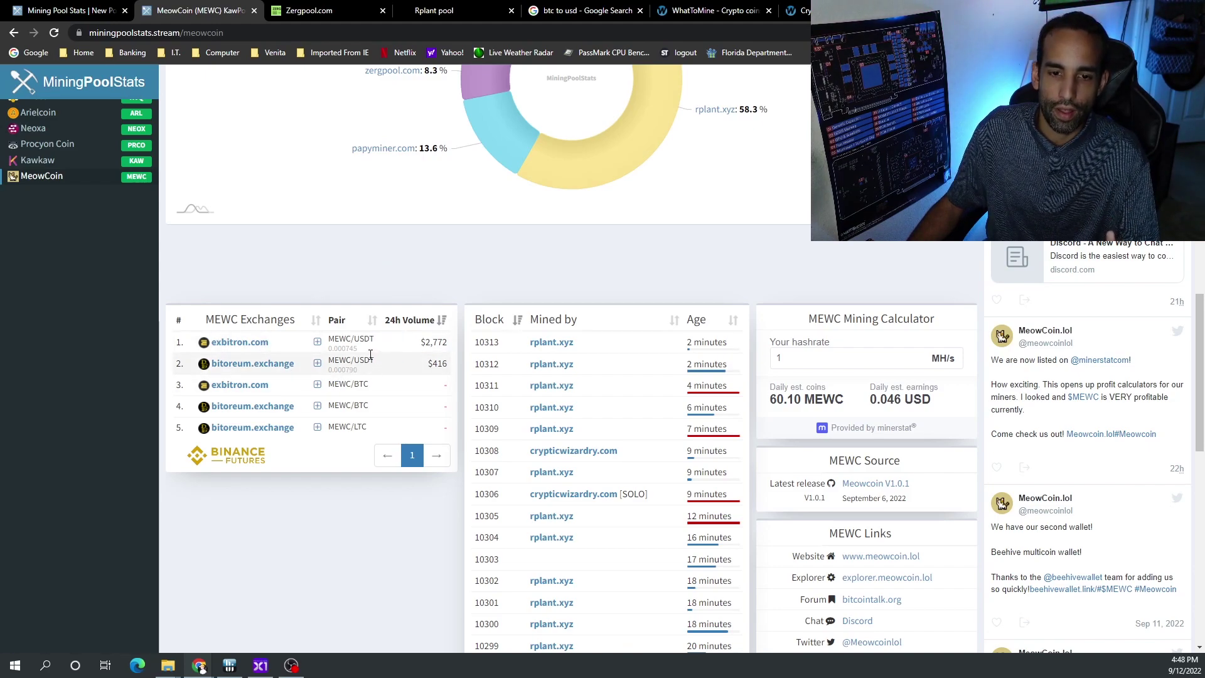
{"action": "left_click_drag", "start_coordinate": [359, 349], "coordinate": [334, 353]}
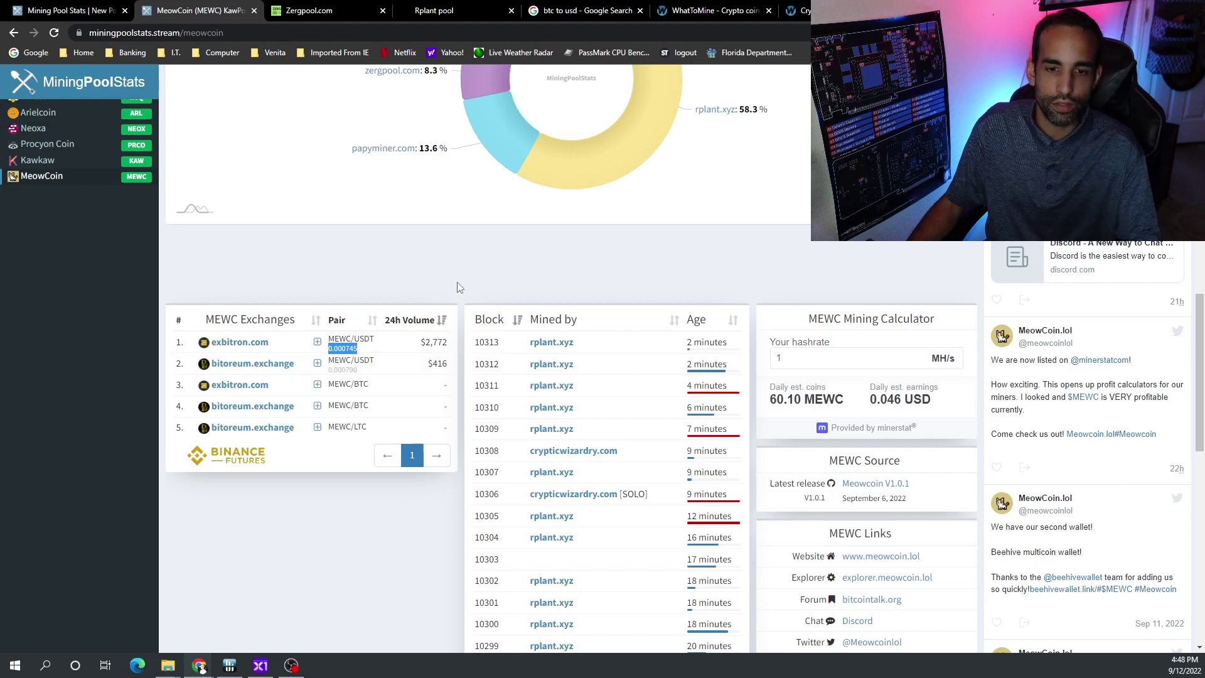
{"action": "left_click", "coordinate": [550, 8]}
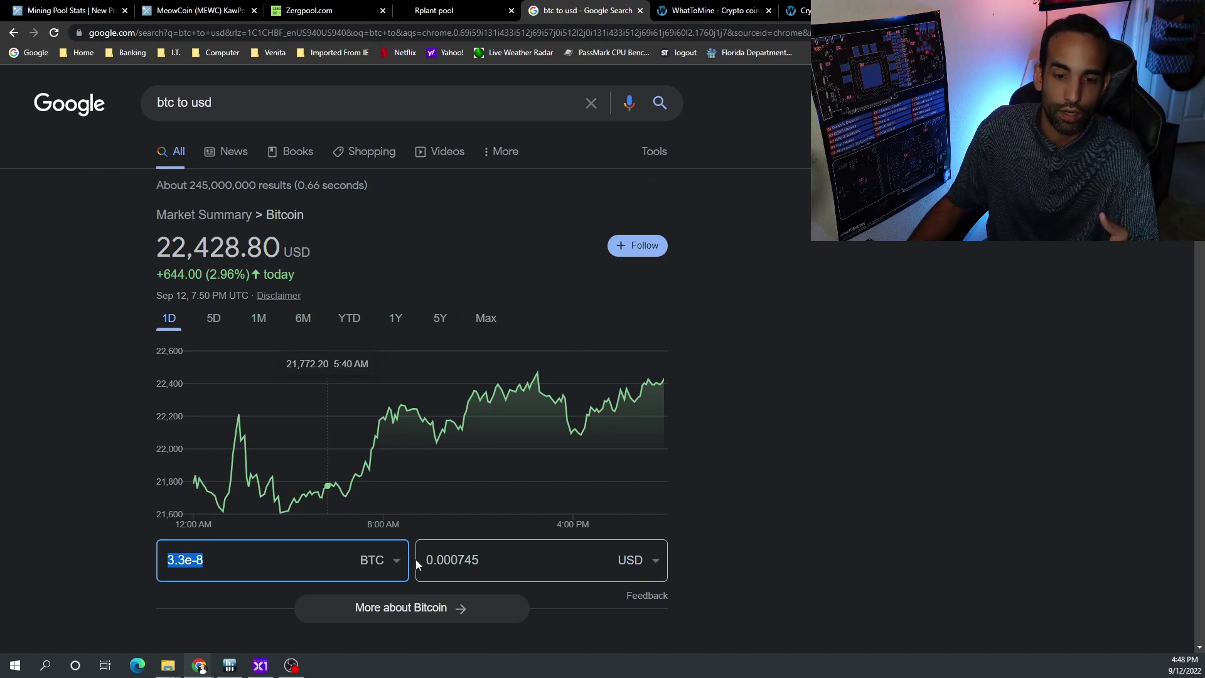
Step: Select the converter's 3.3e-8 BTC equivalent of 0.000745 USD, then go back to the MeowCoin pools table
{"action": "key", "text": "Tab"}
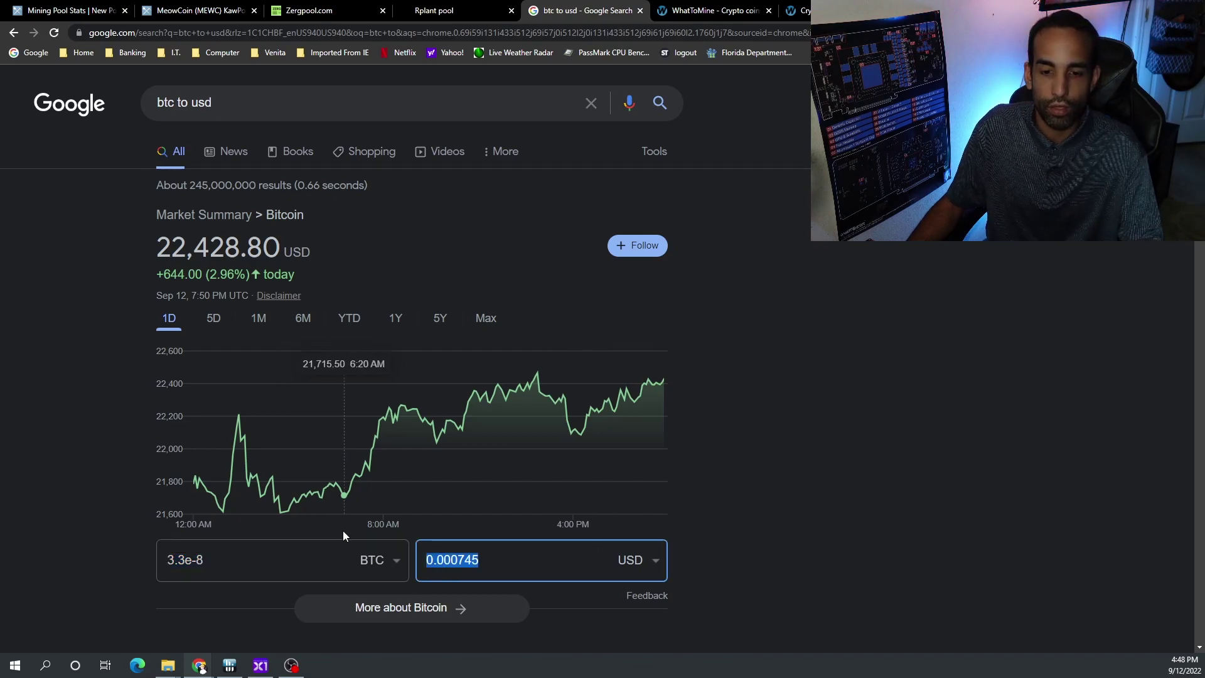
{"action": "left_click", "coordinate": [770, 487]}
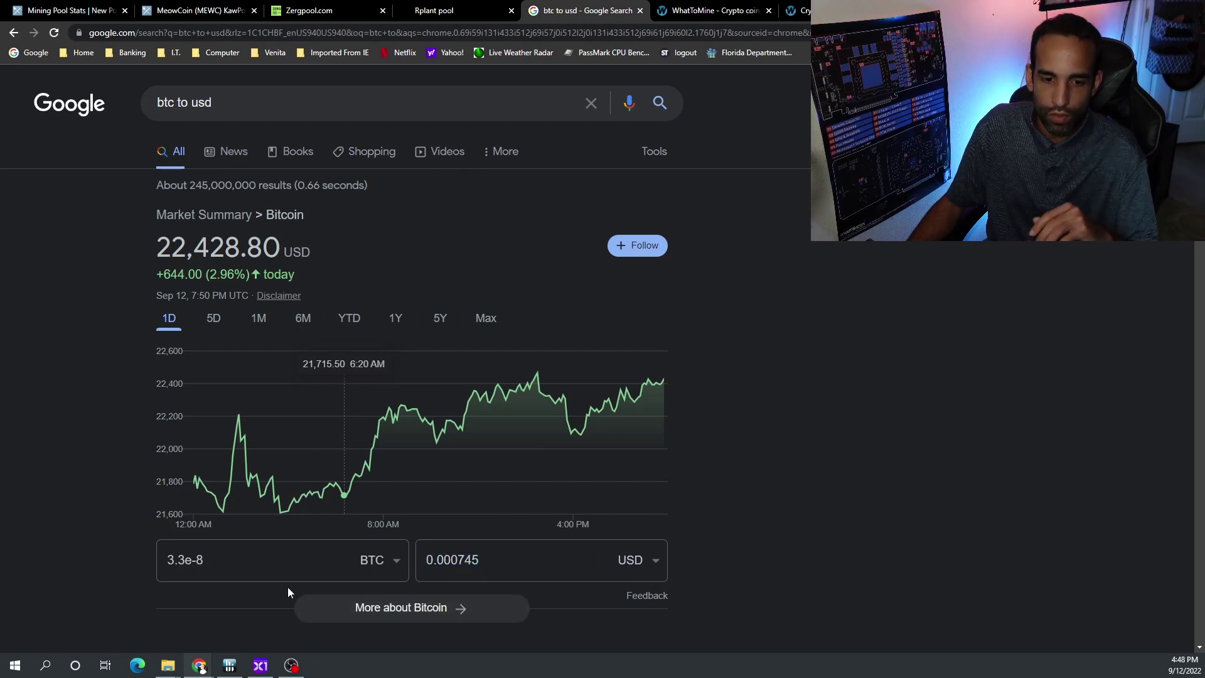
{"action": "left_click_drag", "start_coordinate": [251, 560], "coordinate": [174, 560]}
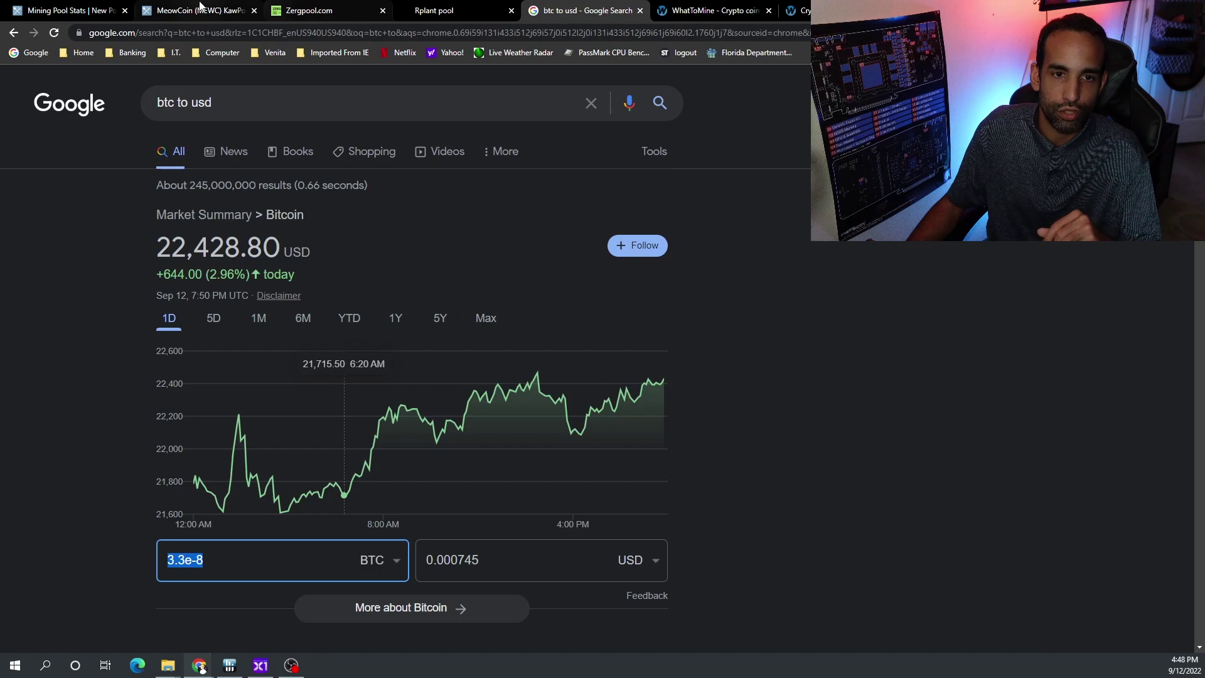
{"action": "left_click", "coordinate": [200, 11]}
{"action": "scroll", "coordinate": [319, 192], "scroll_direction": "up", "scroll_amount": 10}
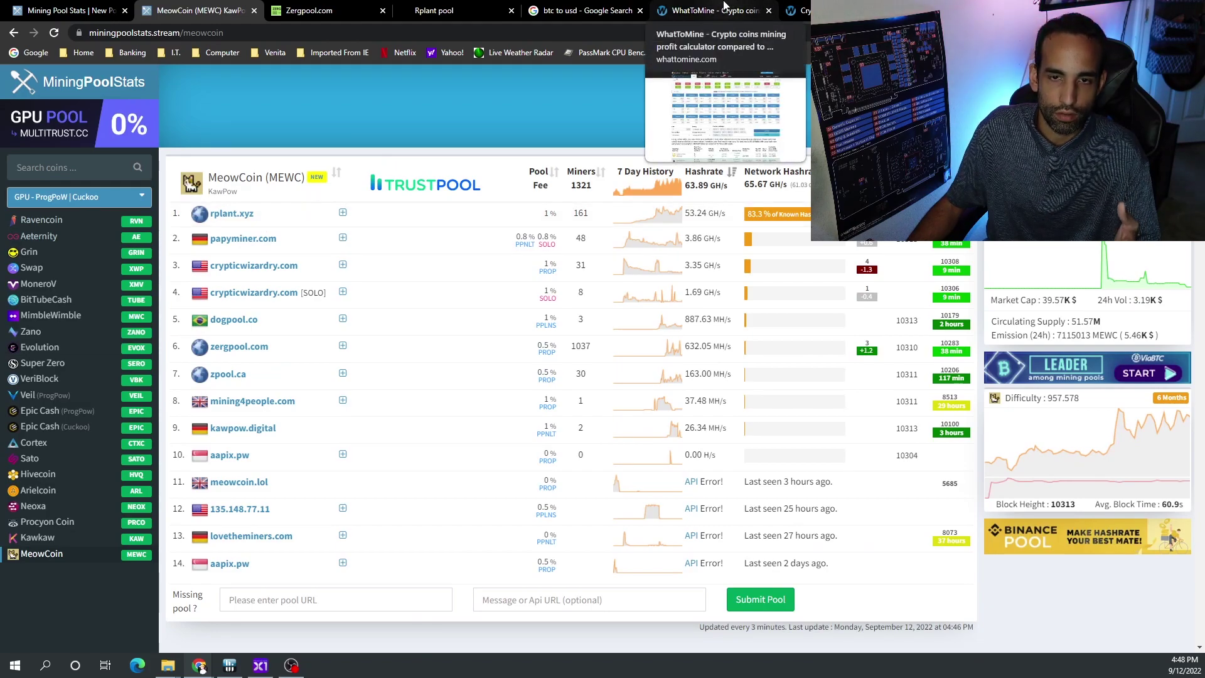
Step: Select the 3000 MEWC block reward on Zergpool and Rplant, plus Rplant's 1022.41551727 difficulty
{"action": "left_click", "coordinate": [314, 11]}
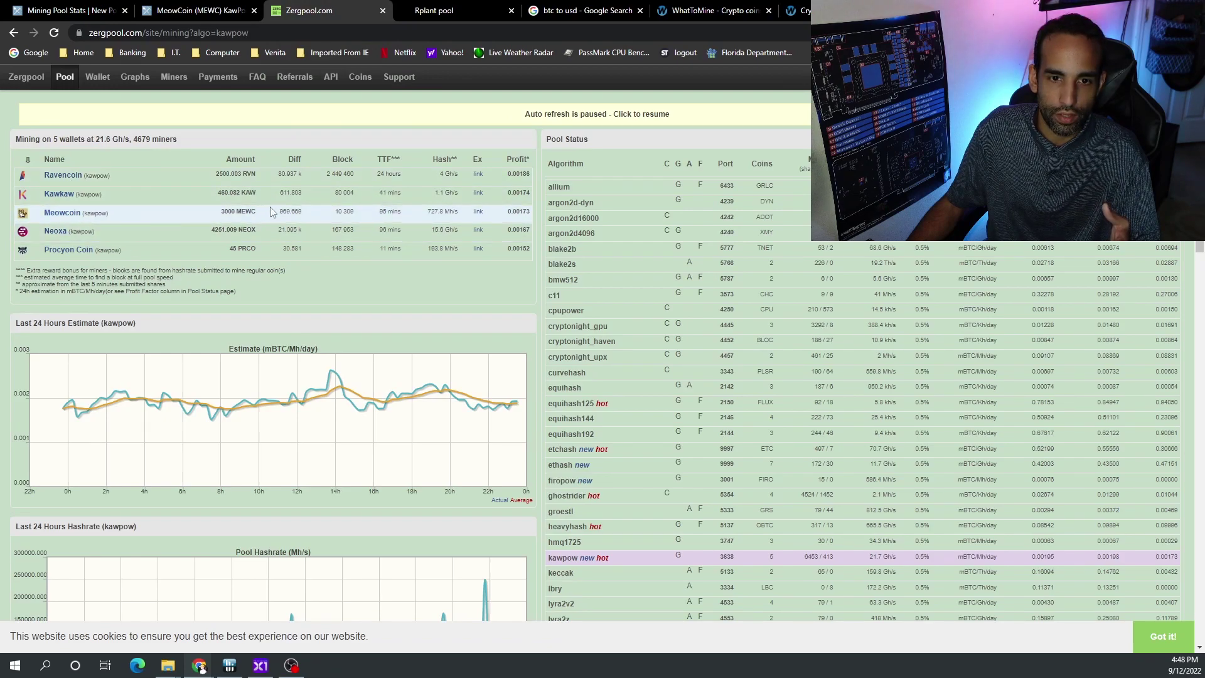
{"action": "left_click_drag", "start_coordinate": [219, 212], "coordinate": [257, 213]}
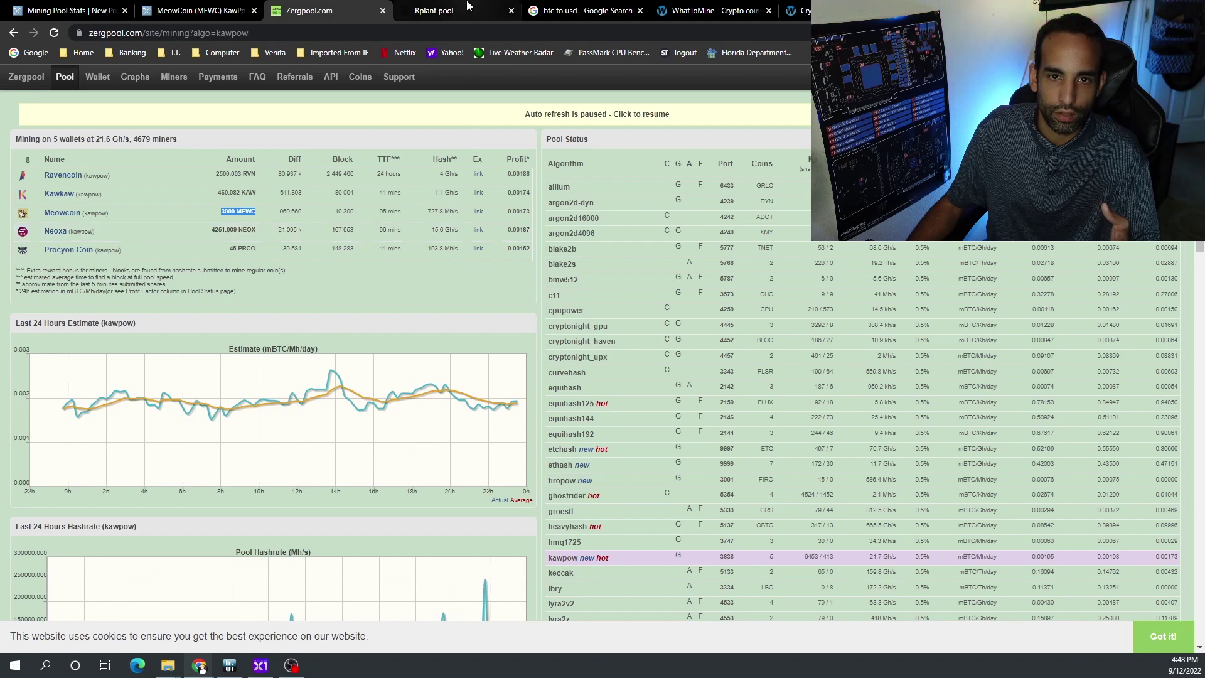
{"action": "left_click", "coordinate": [434, 10]}
{"action": "left_click_drag", "start_coordinate": [344, 207], "coordinate": [236, 214]}
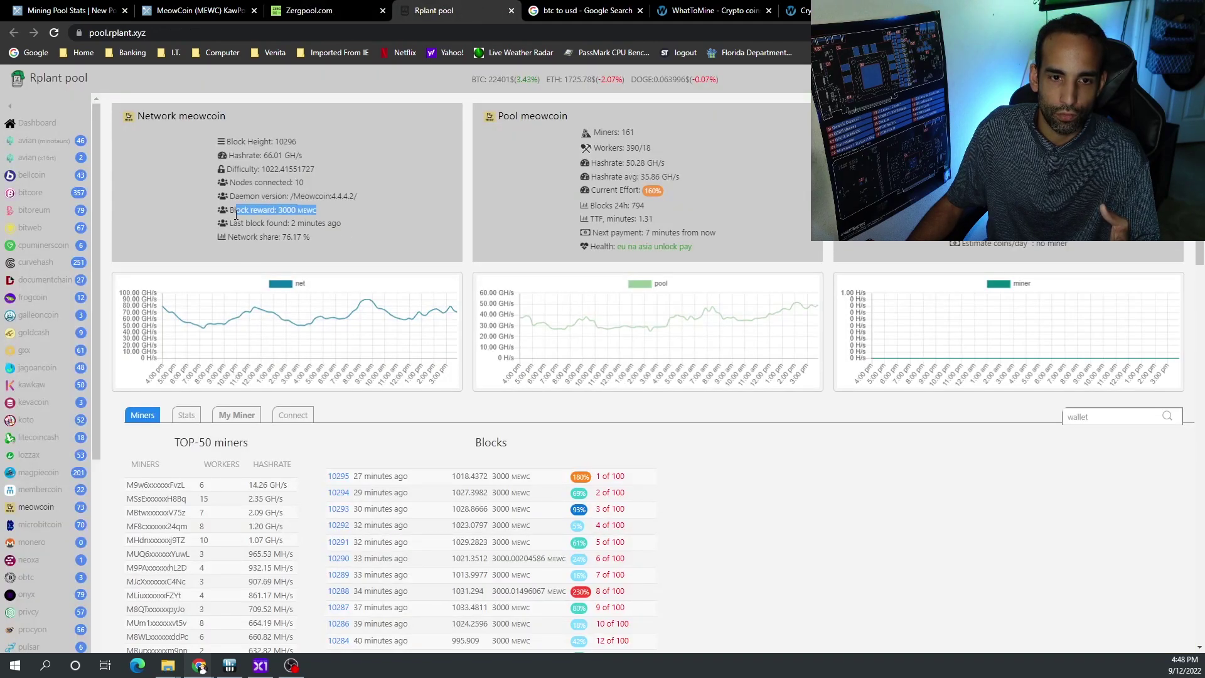
{"action": "triple_click", "coordinate": [227, 170]}
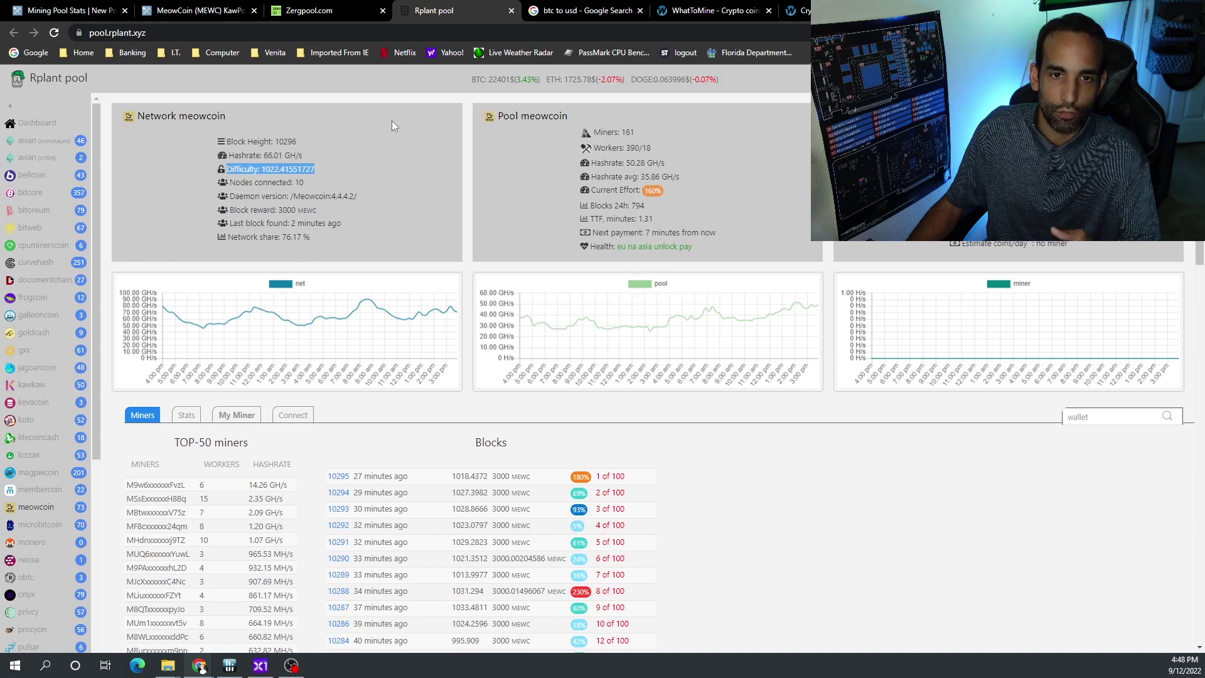
Step: Bring up WhatToMine's GPU calculator and check its 717.6 Mh/s KawPow hashrate
{"action": "left_click", "coordinate": [709, 10]}
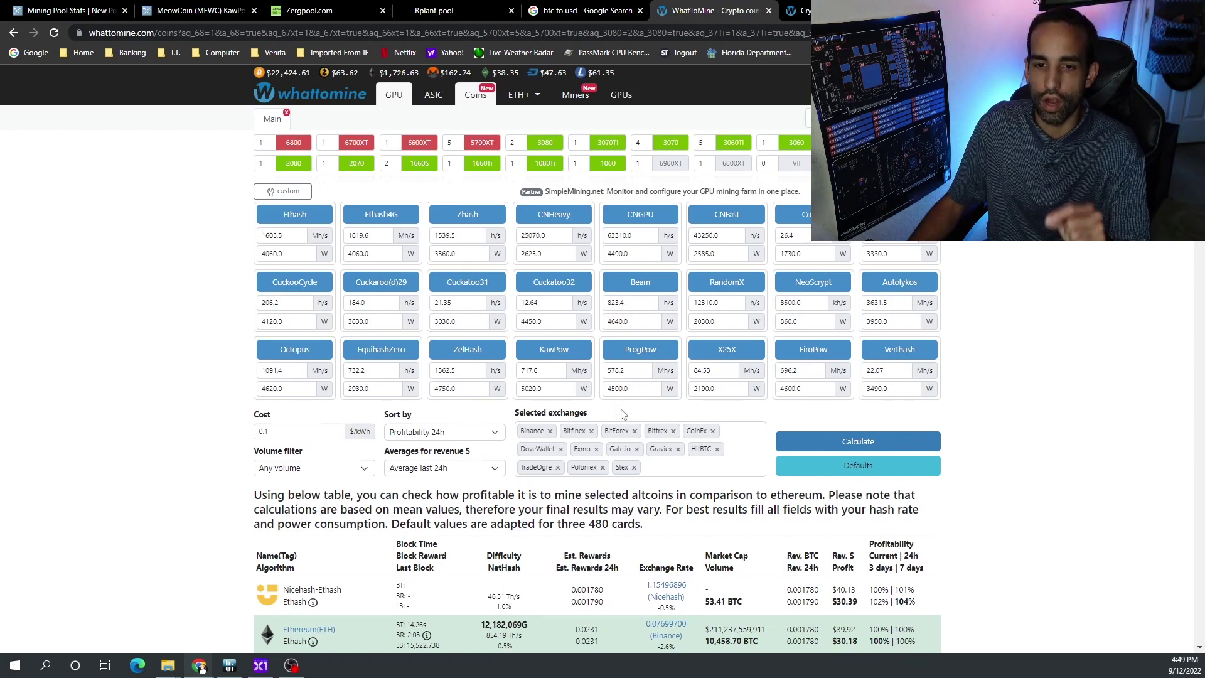
{"action": "double_click", "coordinate": [554, 370]}
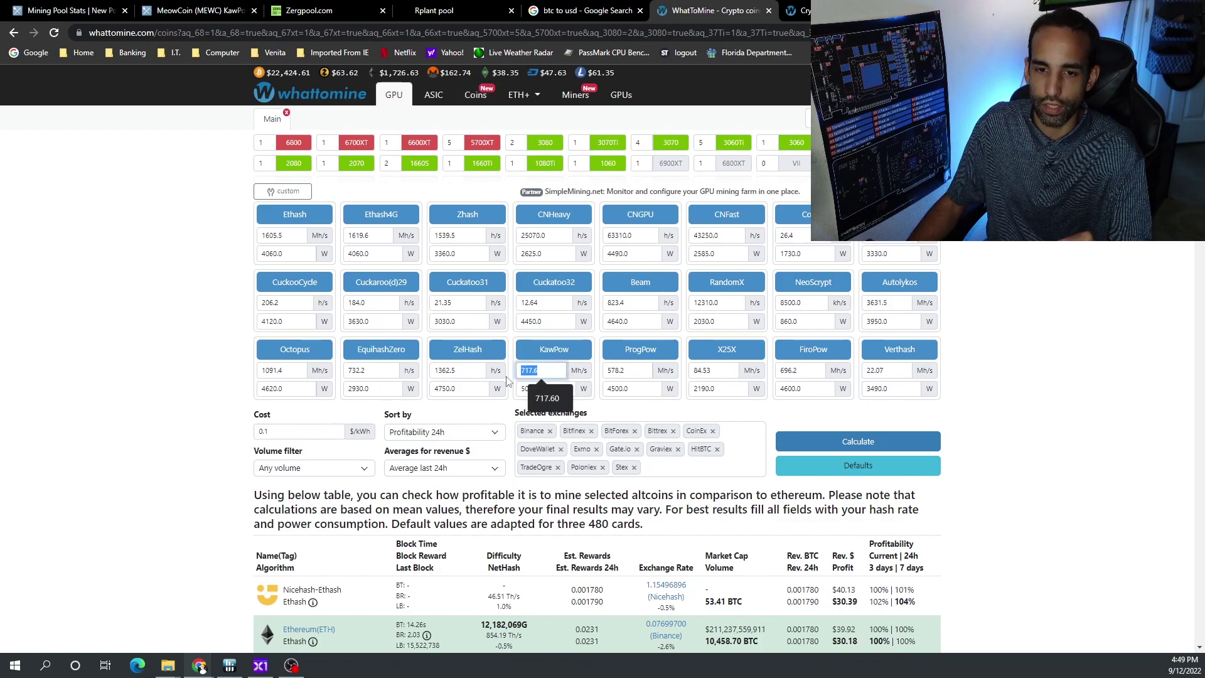
{"action": "left_click", "coordinate": [1058, 406]}
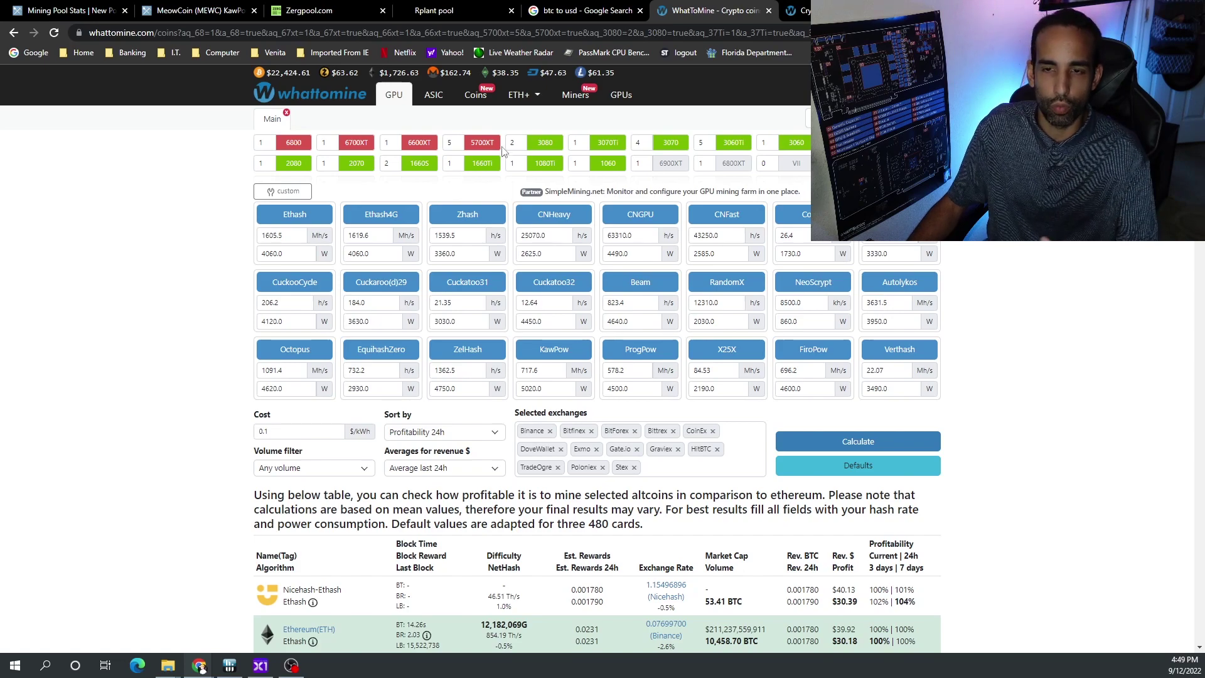
Step: Open the coin calculators list in a new tab and pick Ravencoin (RVN) via a 'rav' search
{"action": "right_click", "coordinate": [475, 99]}
{"action": "left_click", "coordinate": [783, 17]}
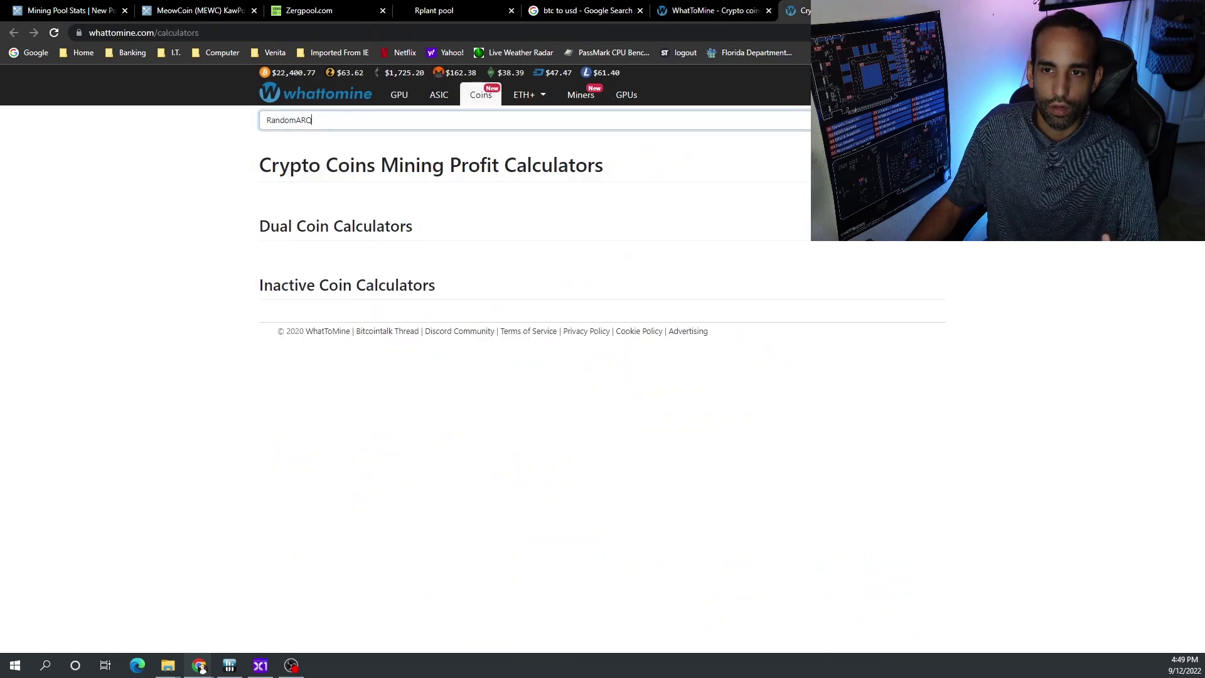
{"action": "key", "text": "ctrl+a"}
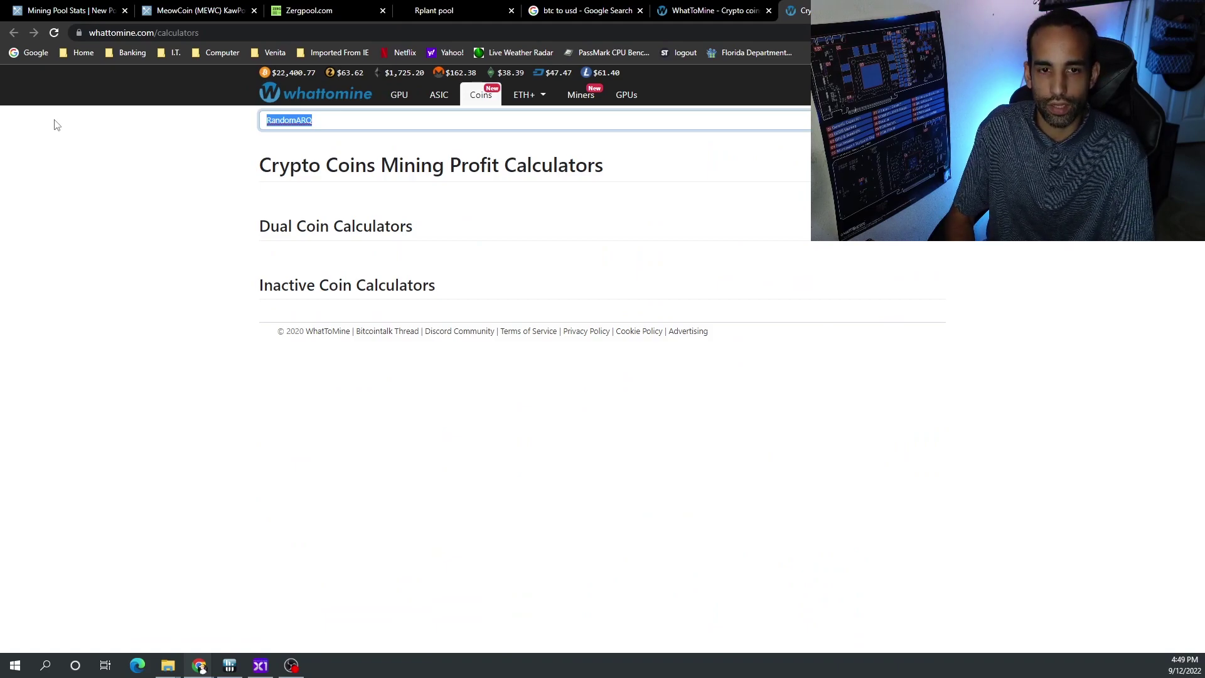
{"action": "type", "text": "rav"}
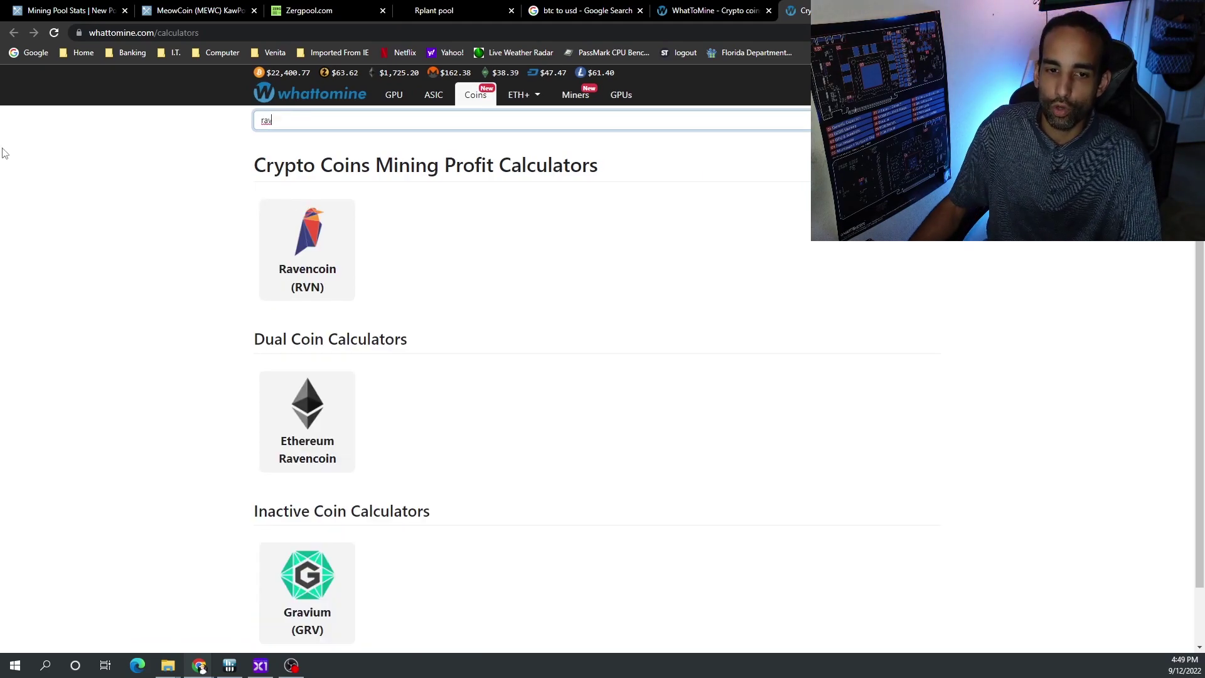
{"action": "left_click", "coordinate": [298, 232]}
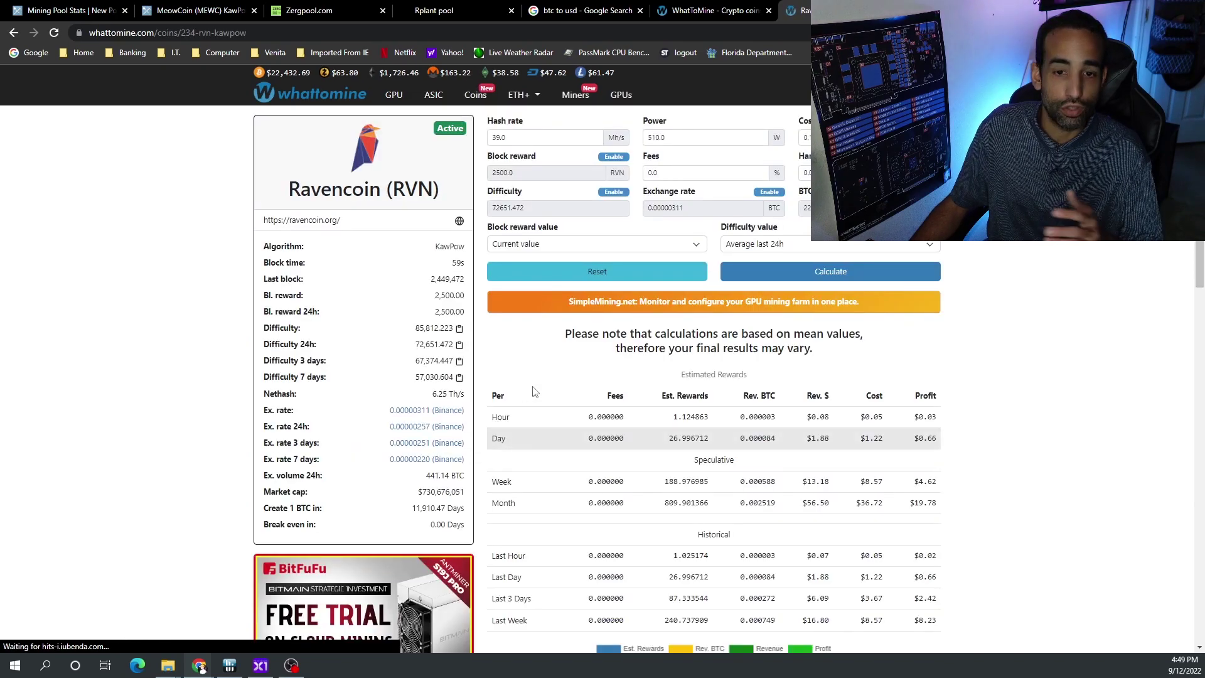
Step: Enter 717 Mh/s hash rate, 5000 W power and a custom 3000 block reward, and enable difficulty editing
{"action": "double_click", "coordinate": [550, 138]}
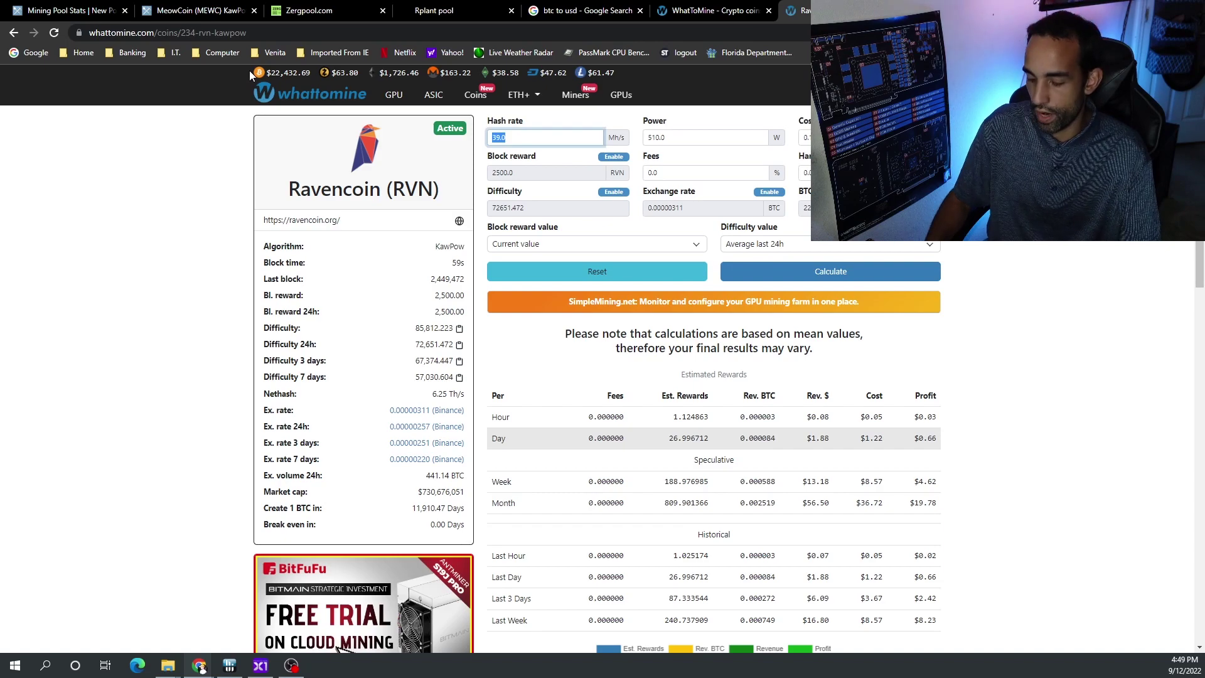
{"action": "type", "text": "717"}
{"action": "double_click", "coordinate": [674, 137]}
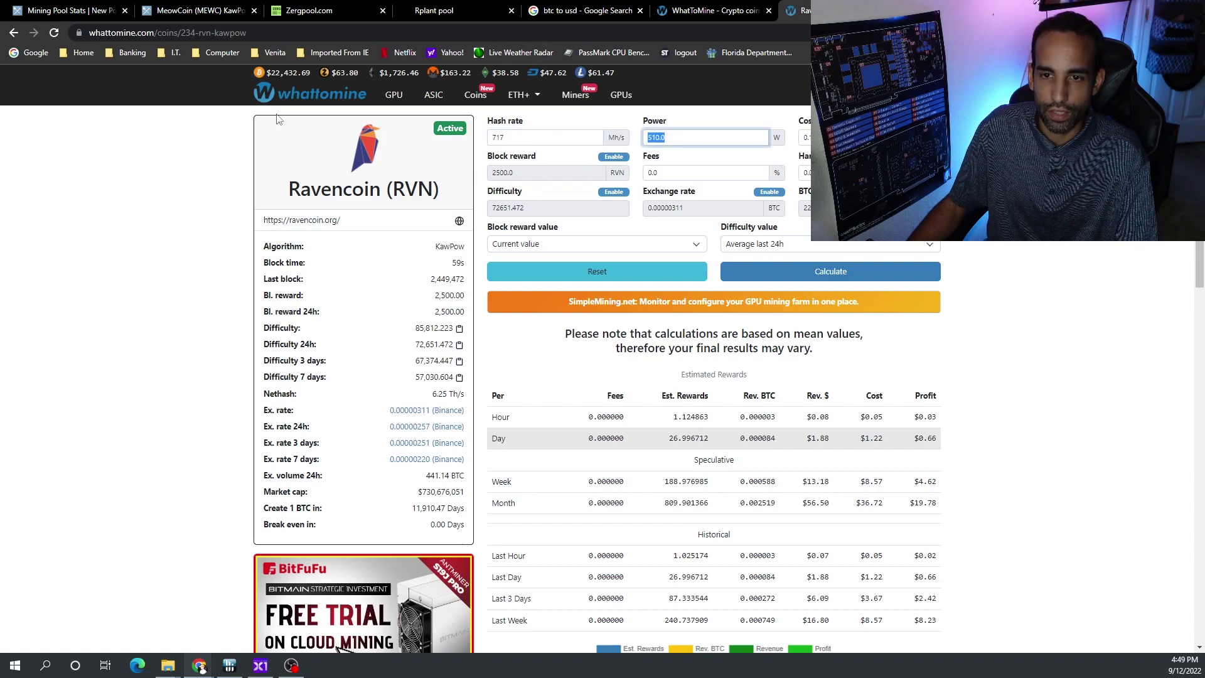
{"action": "type", "text": "5000"}
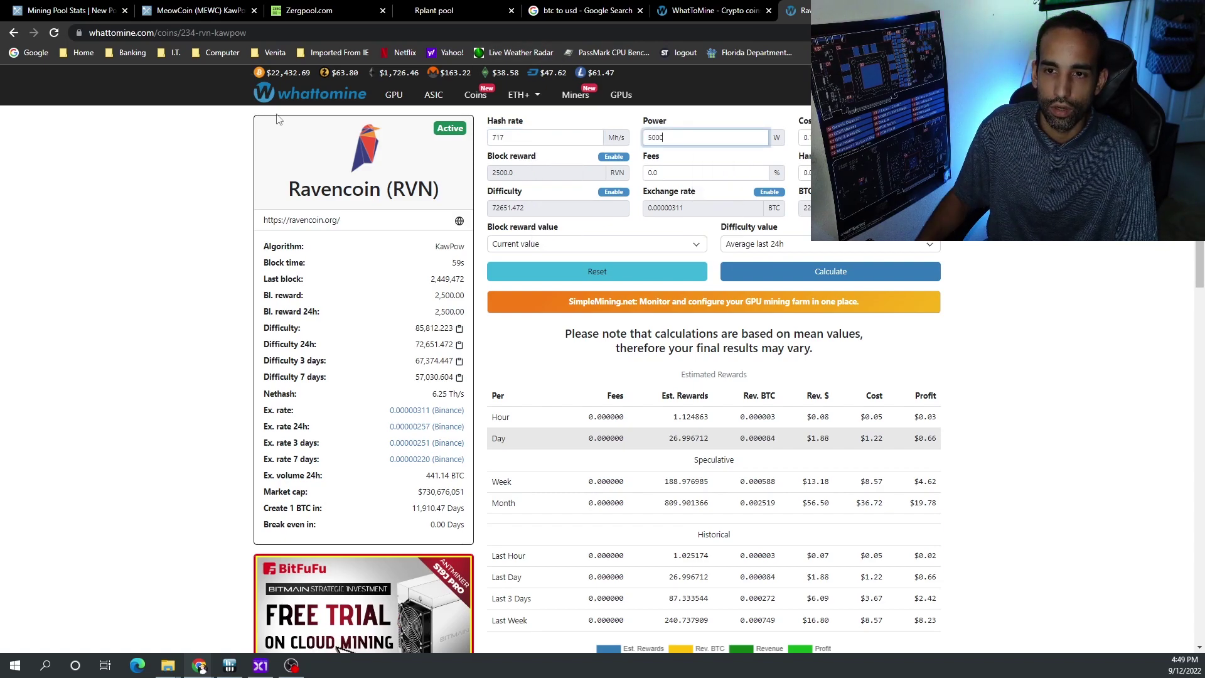
{"action": "left_click", "coordinate": [613, 157]}
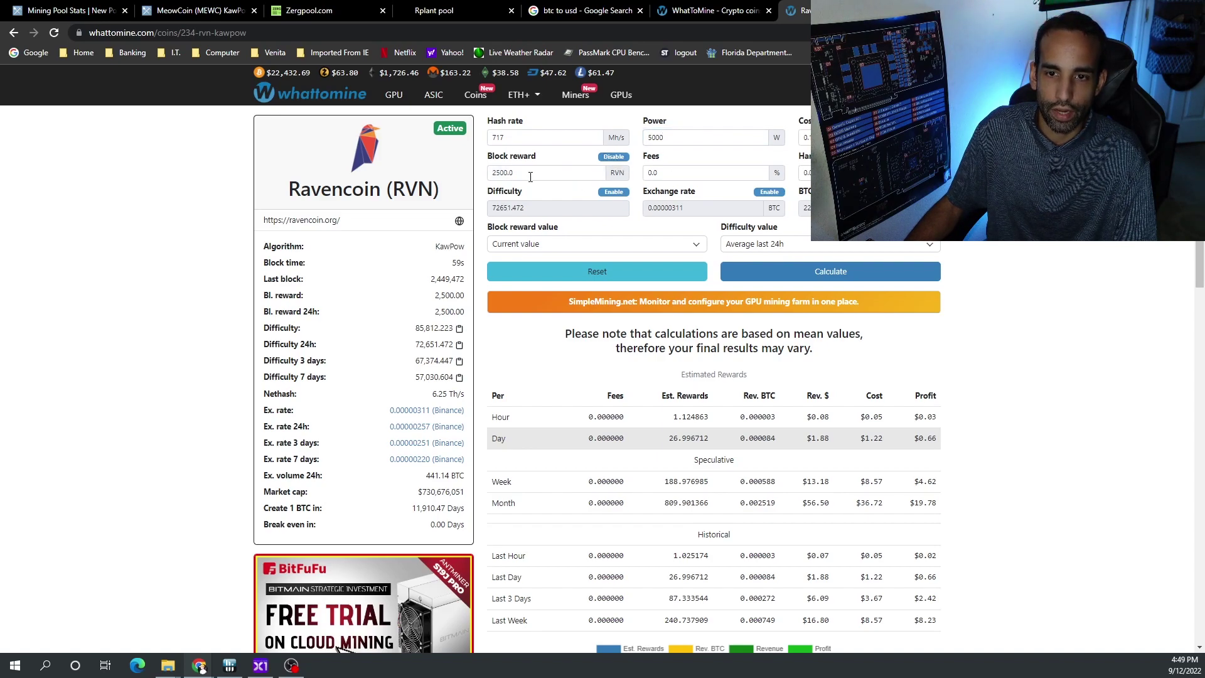
{"action": "double_click", "coordinate": [525, 178]}
{"action": "type", "text": "3000"}
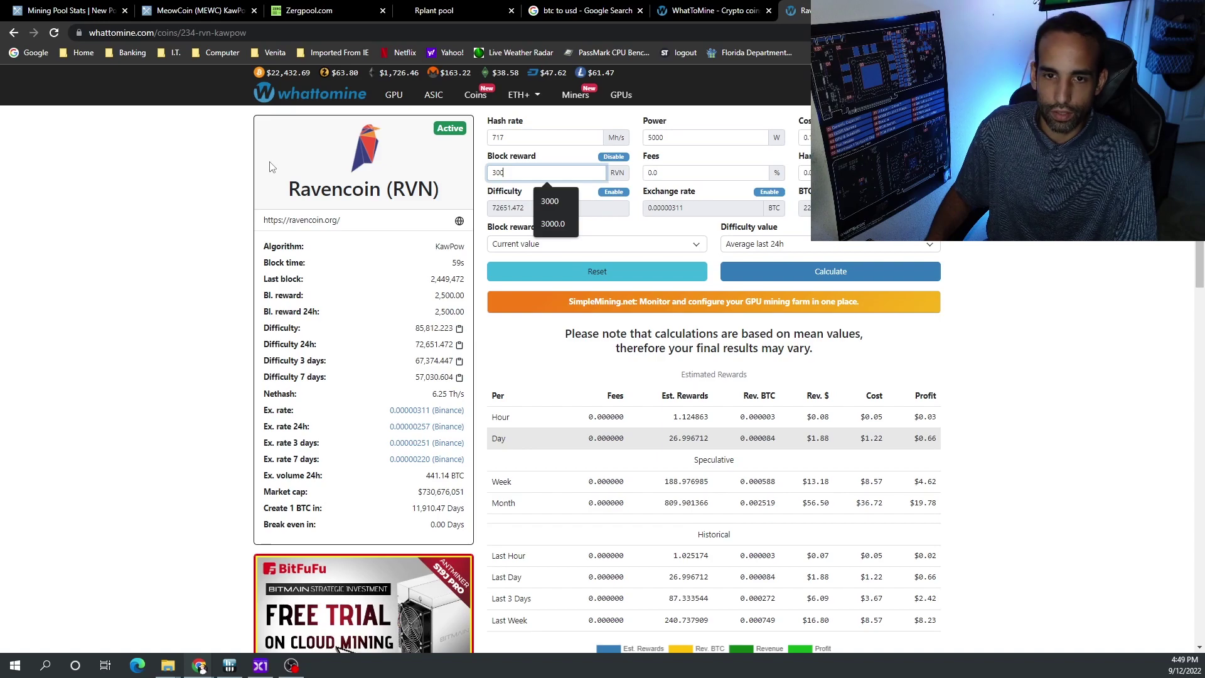
{"action": "left_click", "coordinate": [612, 193]}
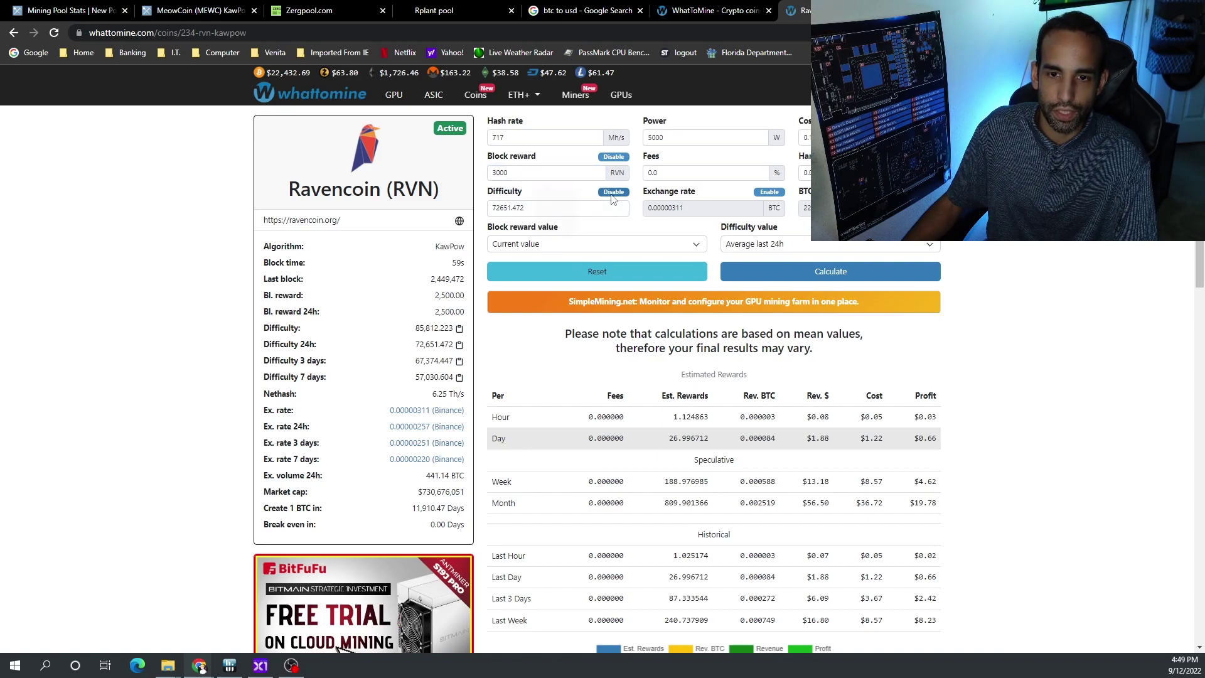
Step: Copy MeowCoin's 1022.41551727 difficulty from Rplant into the calculator's Difficulty field
{"action": "left_click", "coordinate": [432, 9]}
{"action": "left_click_drag", "start_coordinate": [326, 167], "coordinate": [263, 169]}
{"action": "key", "text": "ctrl+c"}
{"action": "left_click", "coordinate": [710, 10]}
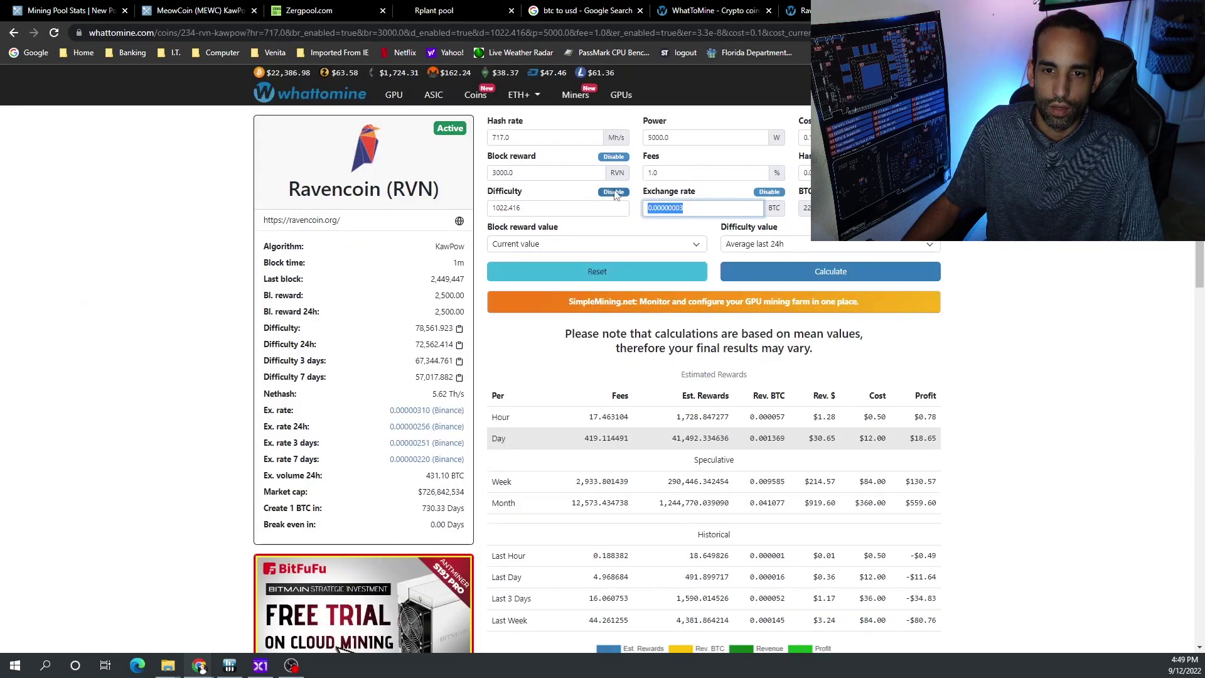
{"action": "double_click", "coordinate": [506, 207]}
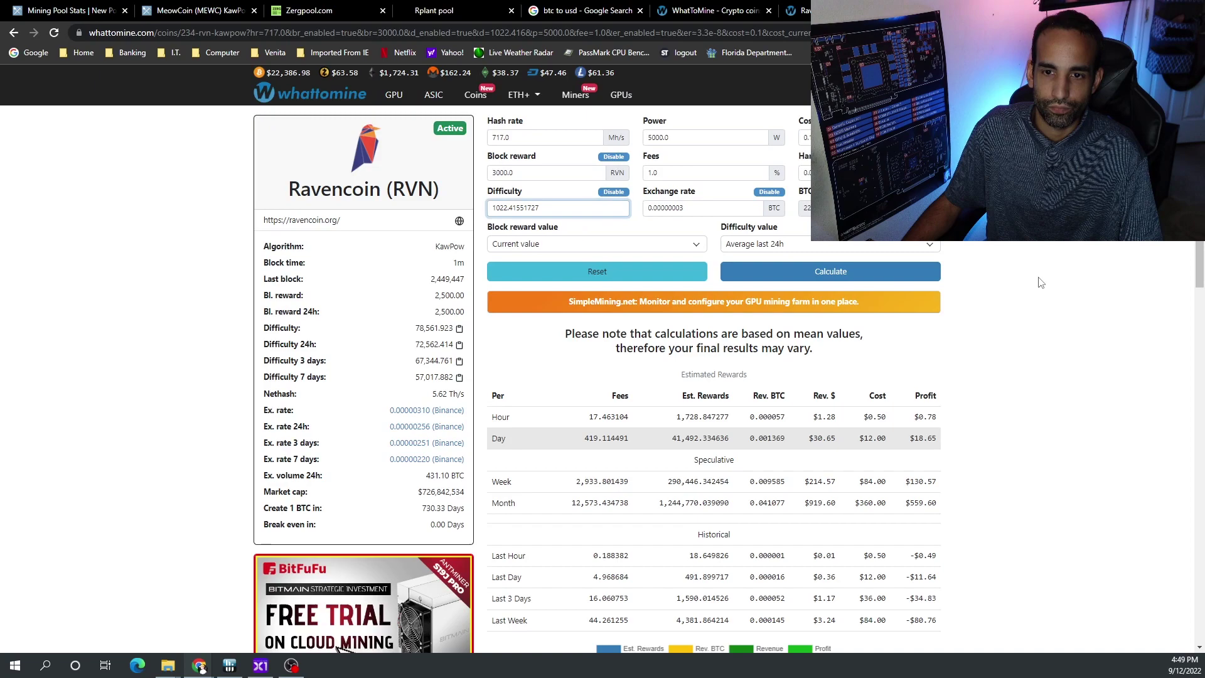
{"action": "key", "text": "ctrl+v"}
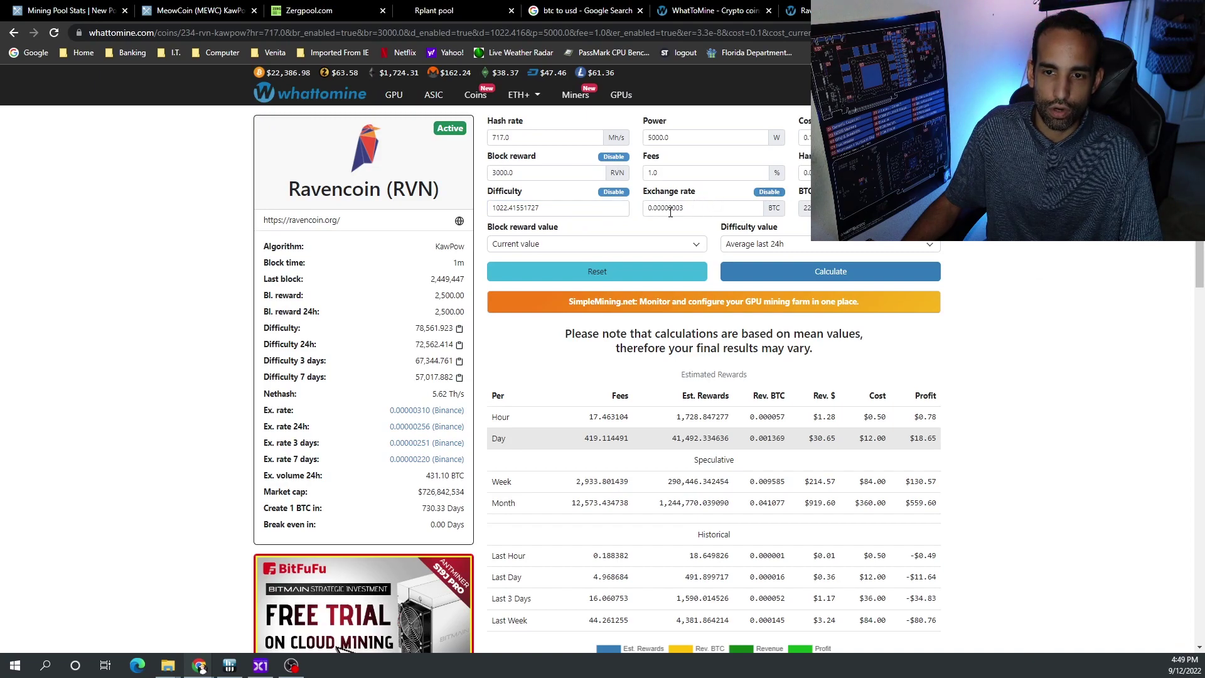
Step: Paste the 3.3e-8 BTC exchange rate and recalculate, giving about $18.72 daily profit
{"action": "left_click", "coordinate": [621, 11]}
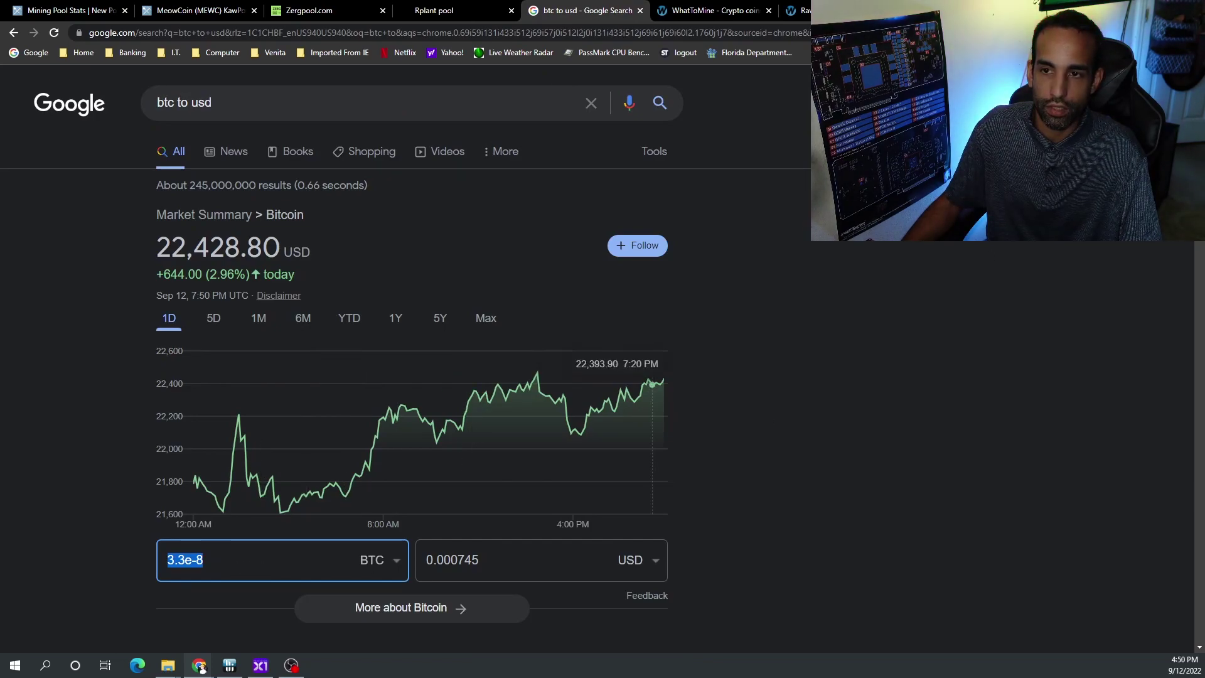
{"action": "key", "text": "ctrl+Tab"}
{"action": "double_click", "coordinate": [703, 208]}
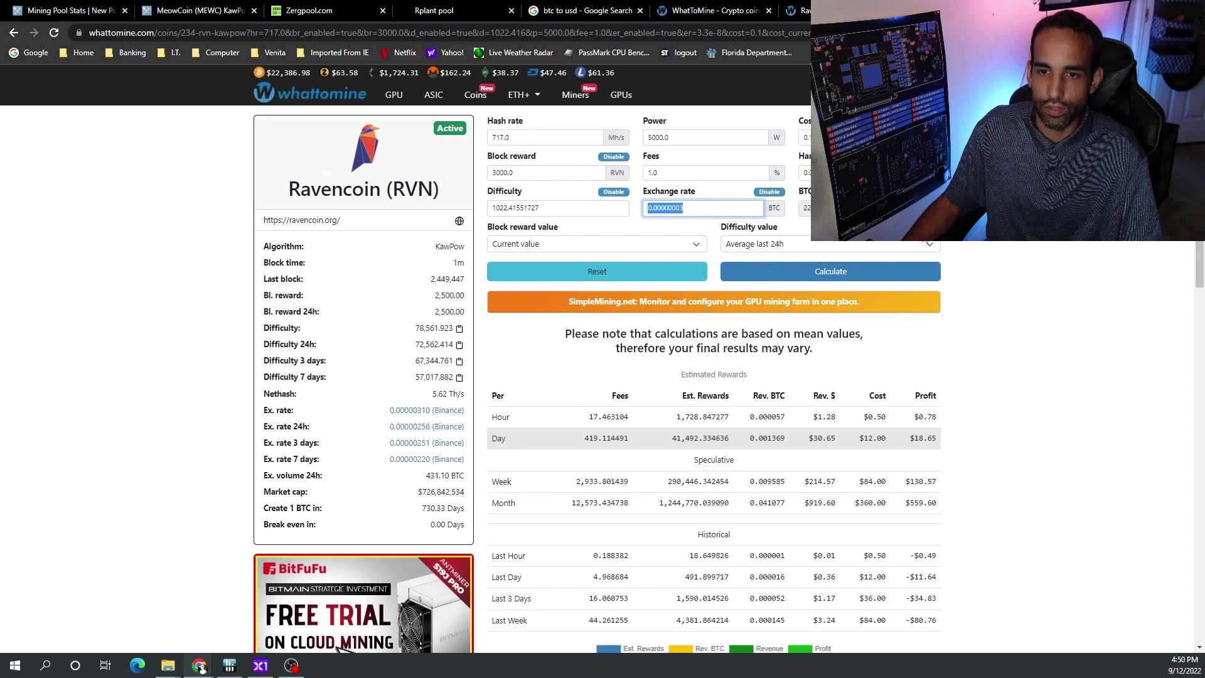
{"action": "type", "text": "3.3e-8"}
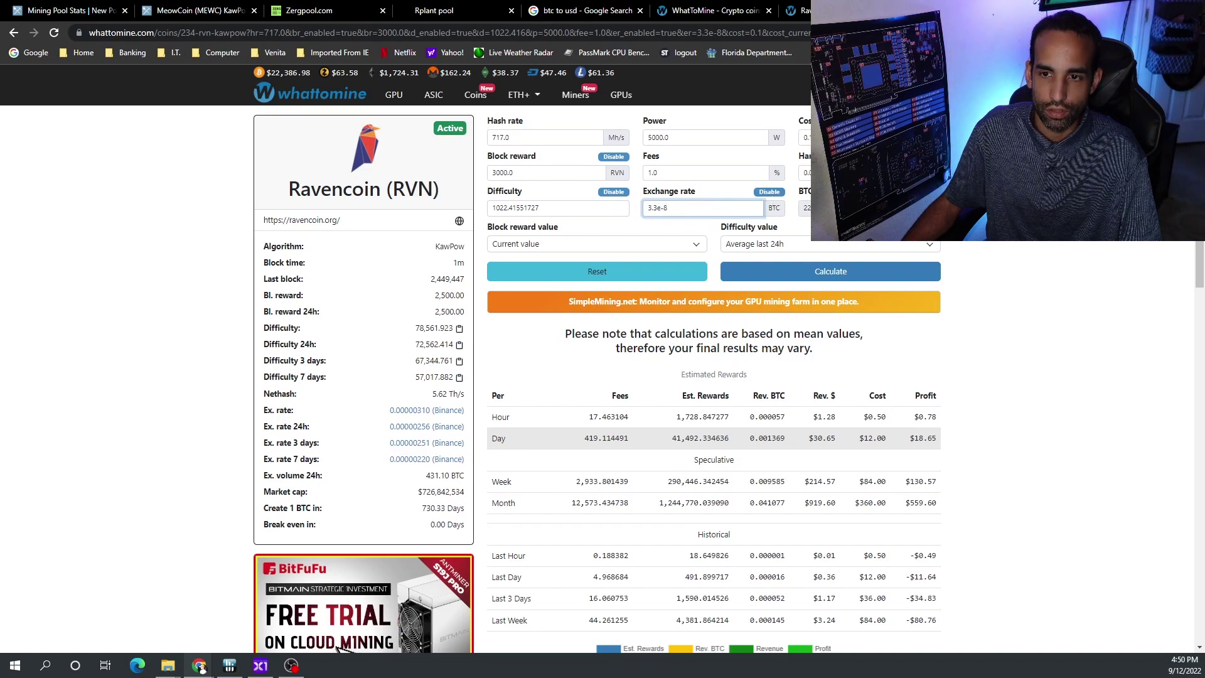
{"action": "left_click", "coordinate": [859, 270]}
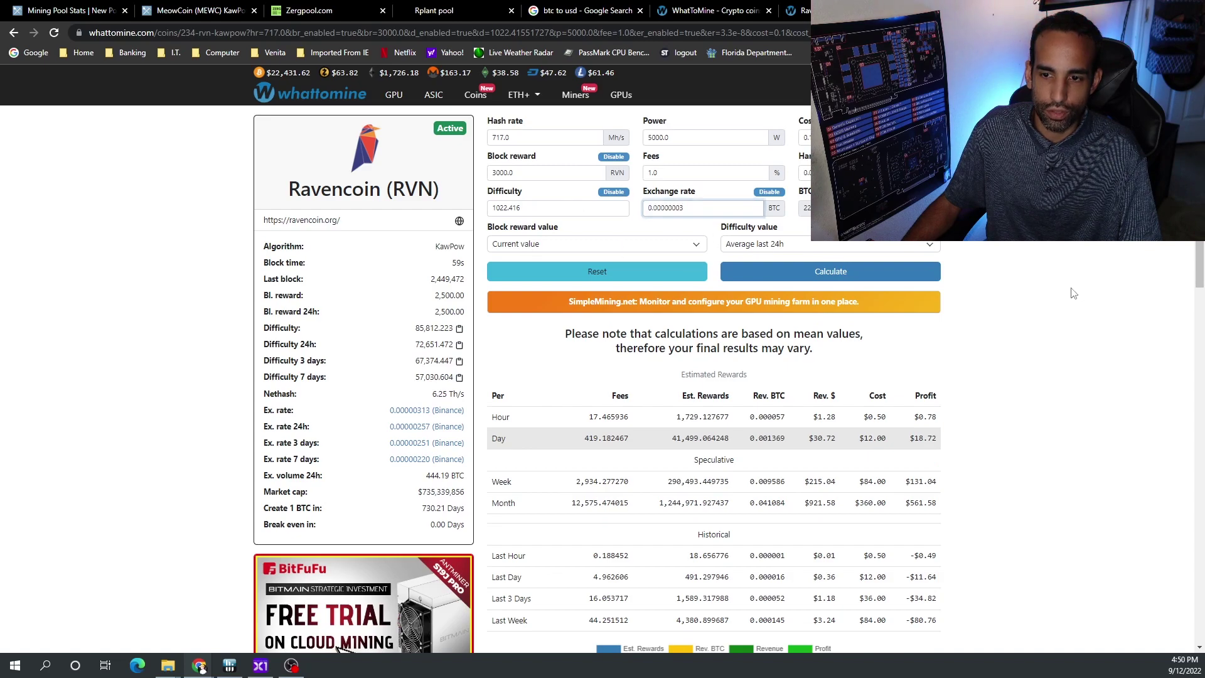
{"action": "left_click", "coordinate": [978, 404]}
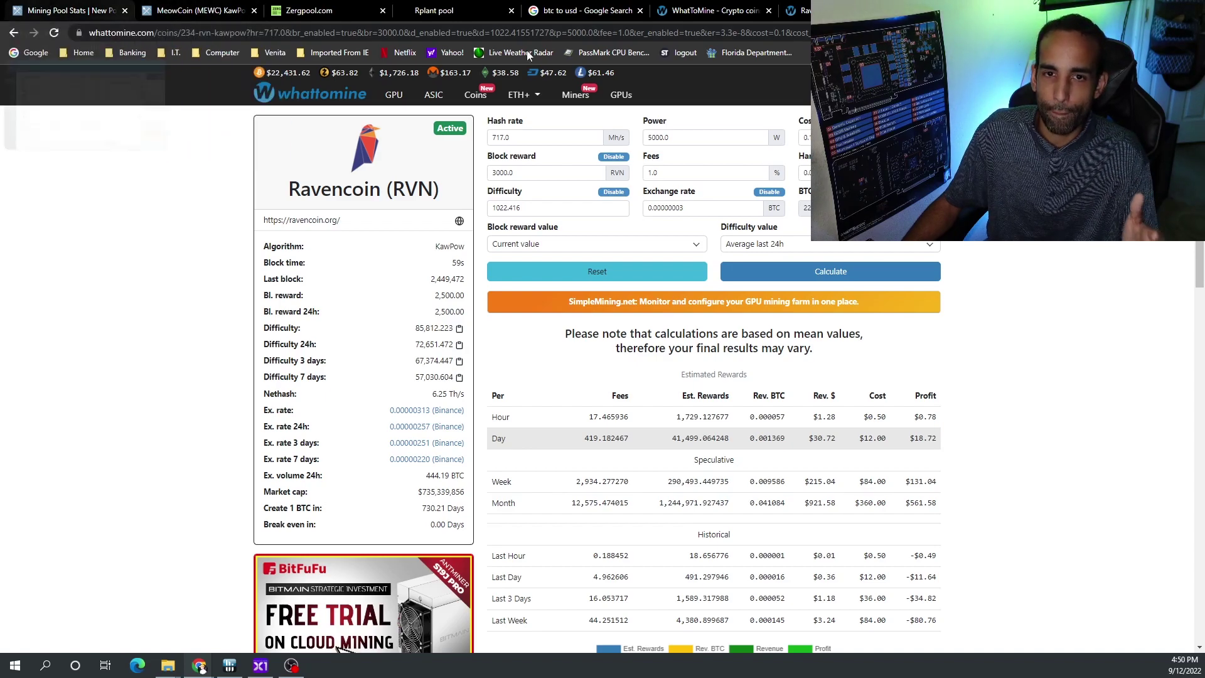
Step: Scroll through the KawPow coins in WhatToMine's GPU profitability table
{"action": "left_click", "coordinate": [691, 7]}
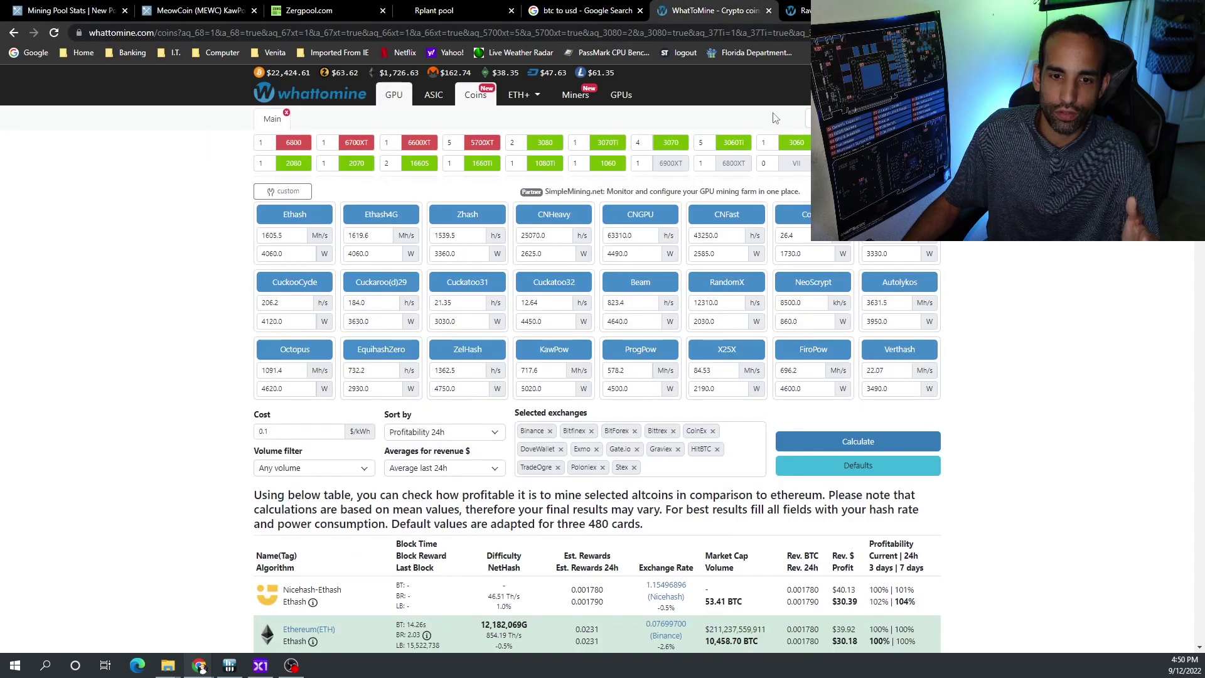
{"action": "scroll", "coordinate": [1019, 456], "scroll_direction": "down", "scroll_amount": 4}
{"action": "scroll", "coordinate": [1020, 456], "scroll_direction": "down", "scroll_amount": 2}
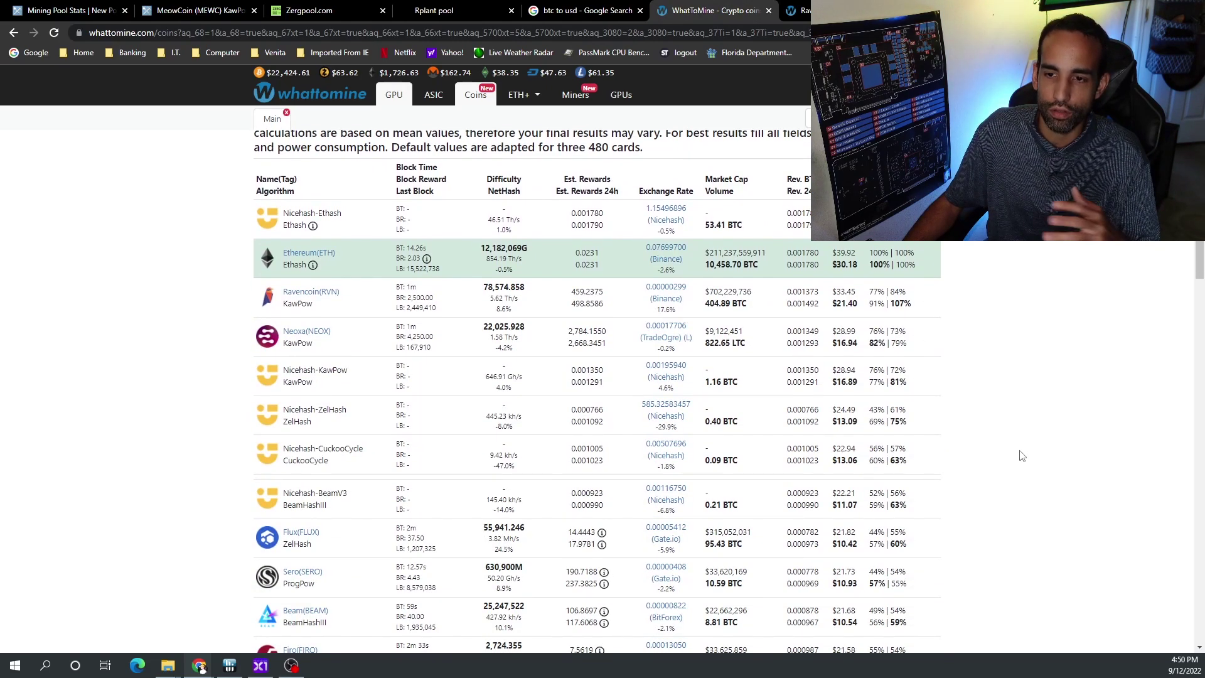
{"action": "scroll", "coordinate": [1020, 456], "scroll_direction": "down", "scroll_amount": 2}
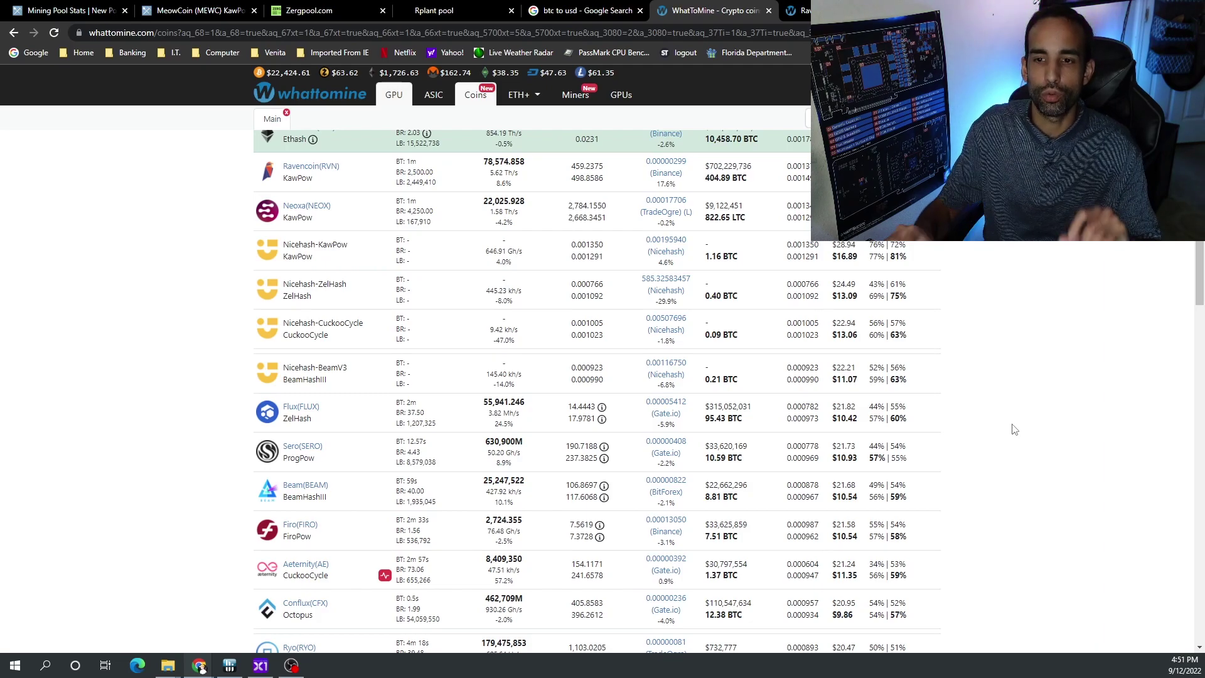
Step: Return to MeowCoin's MiningPoolStats page and scroll down to its MEWC exchanges and earnings estimate
{"action": "left_click", "coordinate": [163, 13]}
{"action": "scroll", "coordinate": [396, 301], "scroll_direction": "down", "scroll_amount": 10}
{"action": "scroll", "coordinate": [395, 301], "scroll_direction": "down", "scroll_amount": 3}
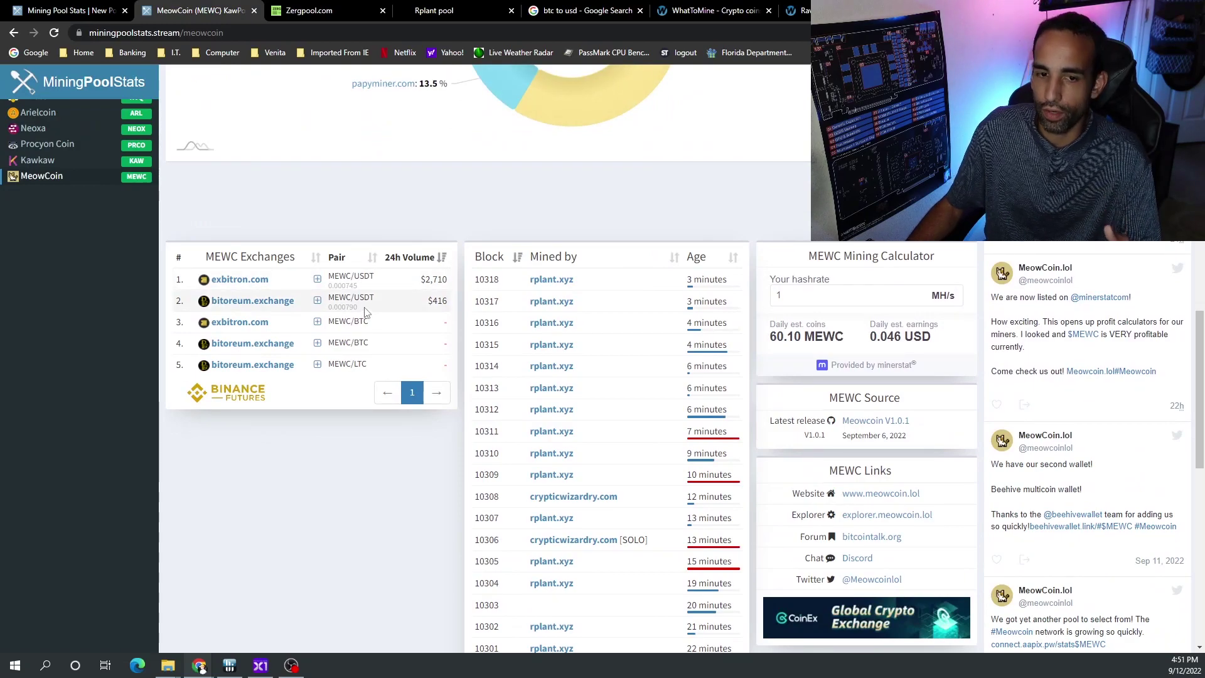
Step: Cycle through the Zergpool, Rplant, BTC-USD converter and WhatToMine tabs back to the Ravencoin calculator
{"action": "left_click", "coordinate": [353, 9]}
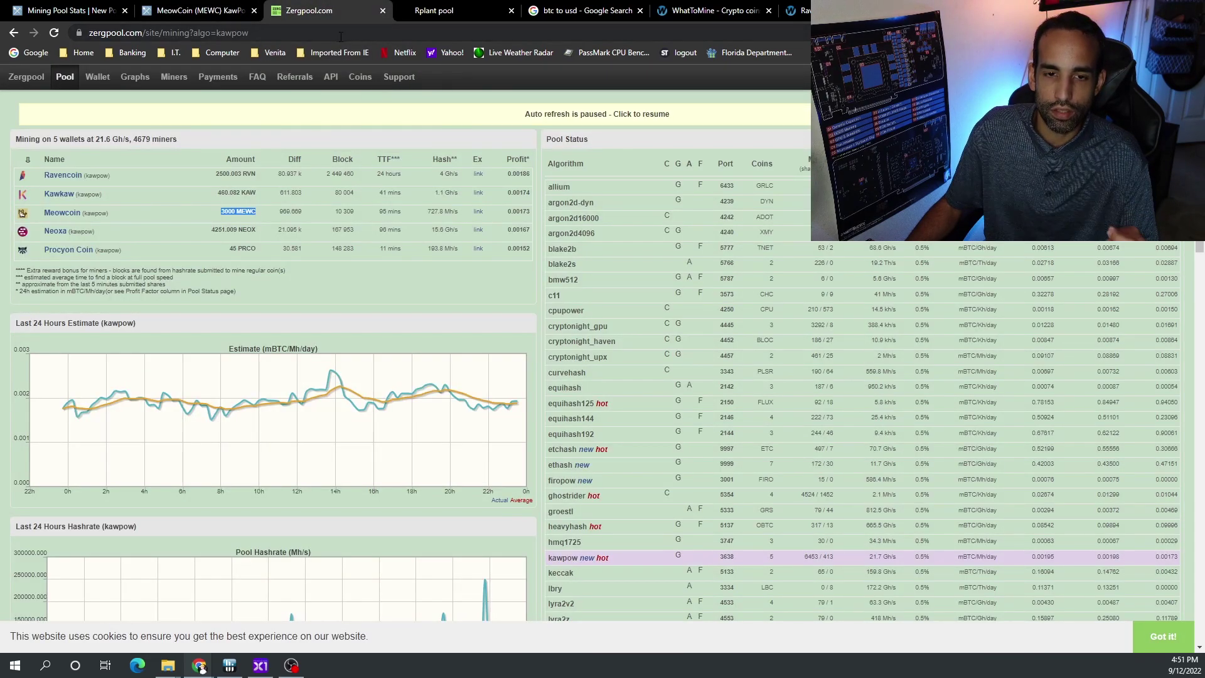
{"action": "left_click", "coordinate": [433, 9]}
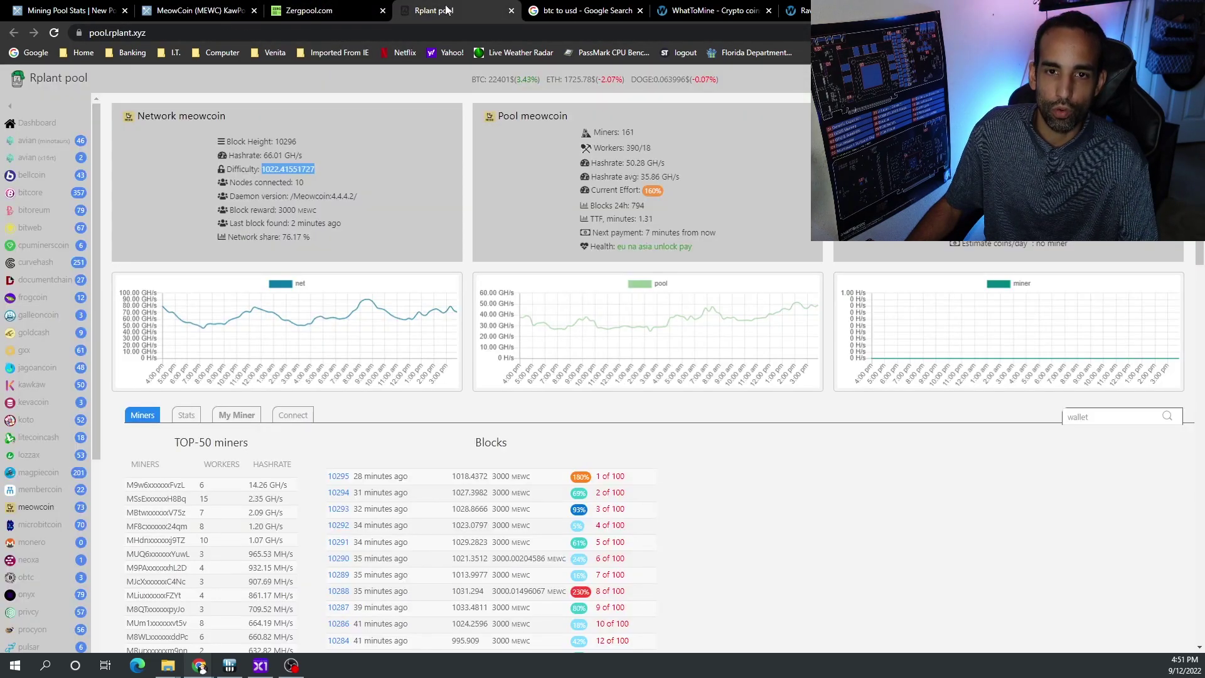
{"action": "left_click", "coordinate": [584, 8]}
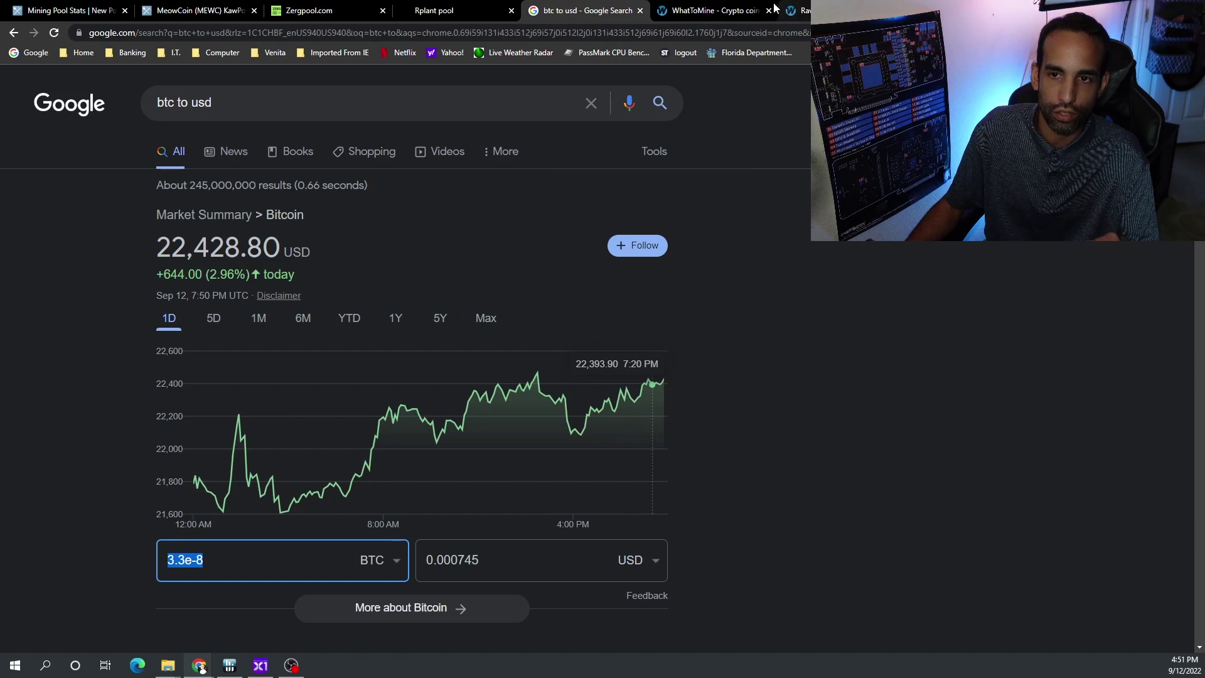
{"action": "left_click", "coordinate": [717, 9]}
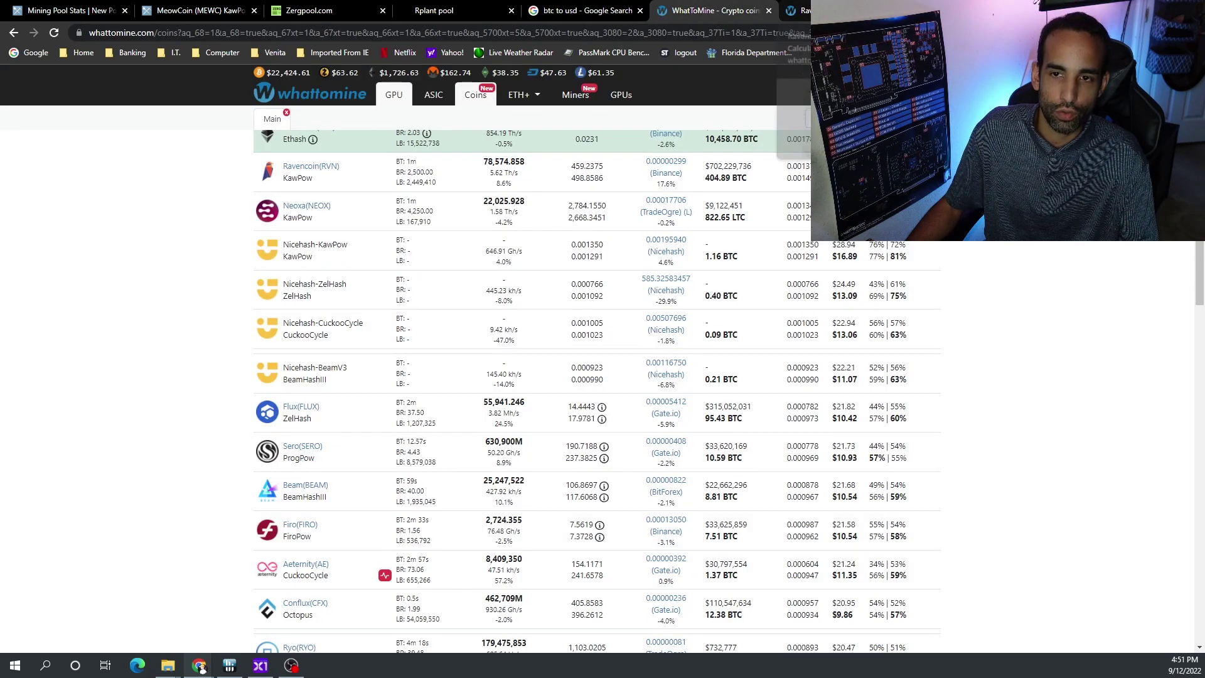
{"action": "left_click", "coordinate": [800, 11]}
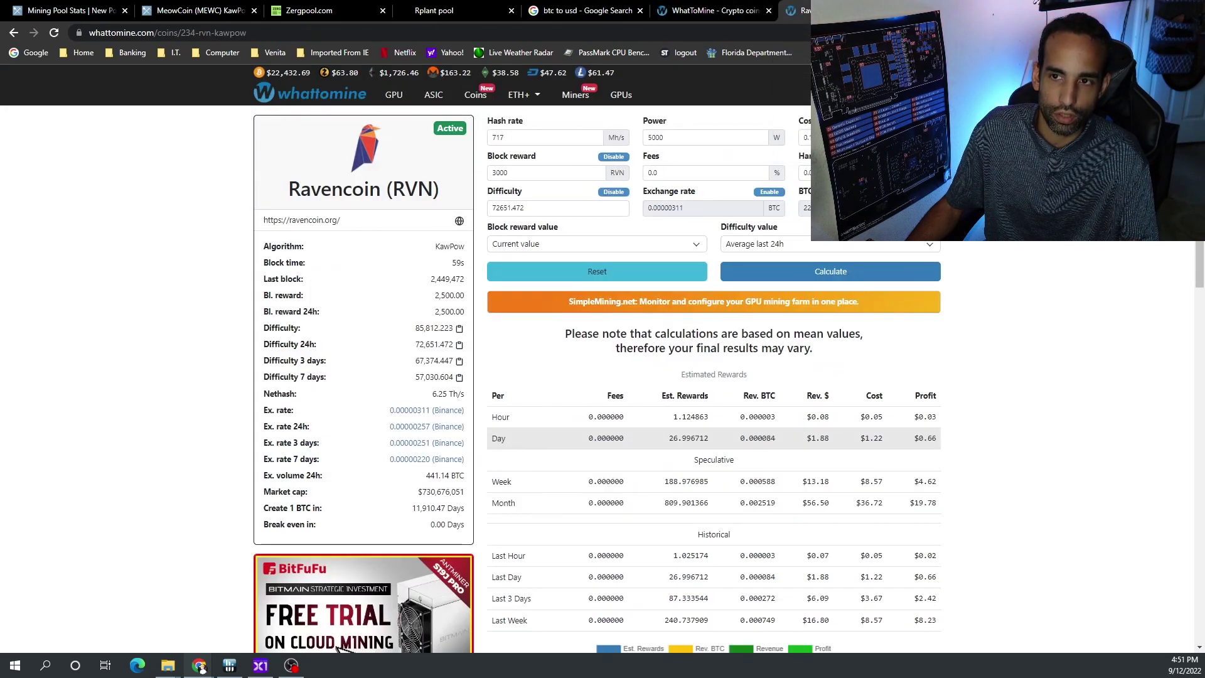